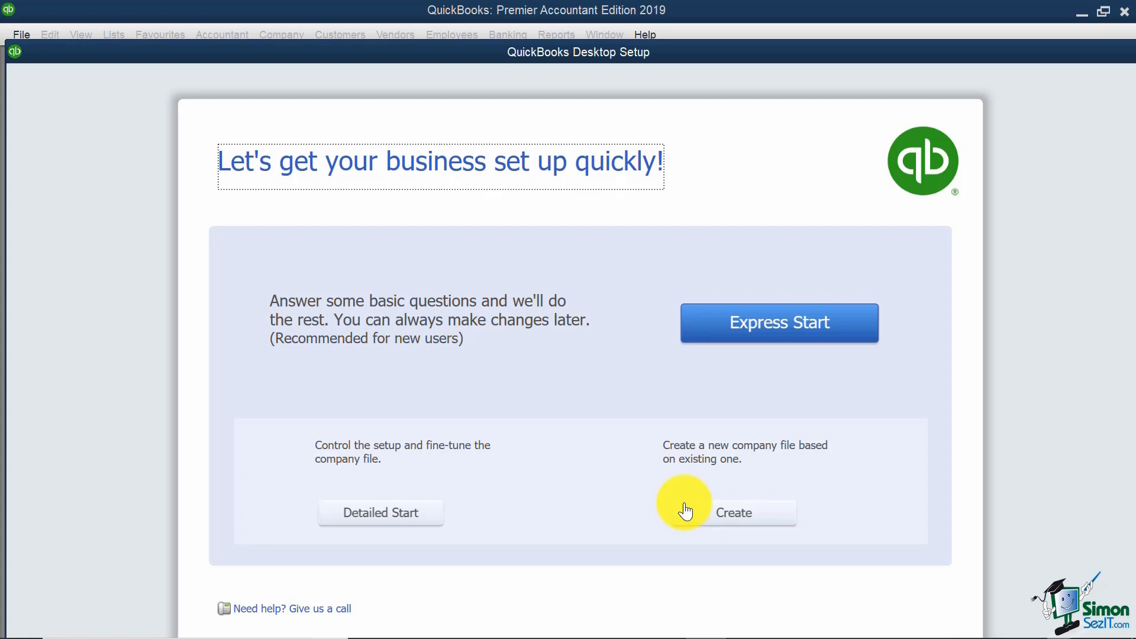
Step: Start Detailed Start and enter Adam's Fittings and Supply Ltd. as both company and legal name
click(380, 519)
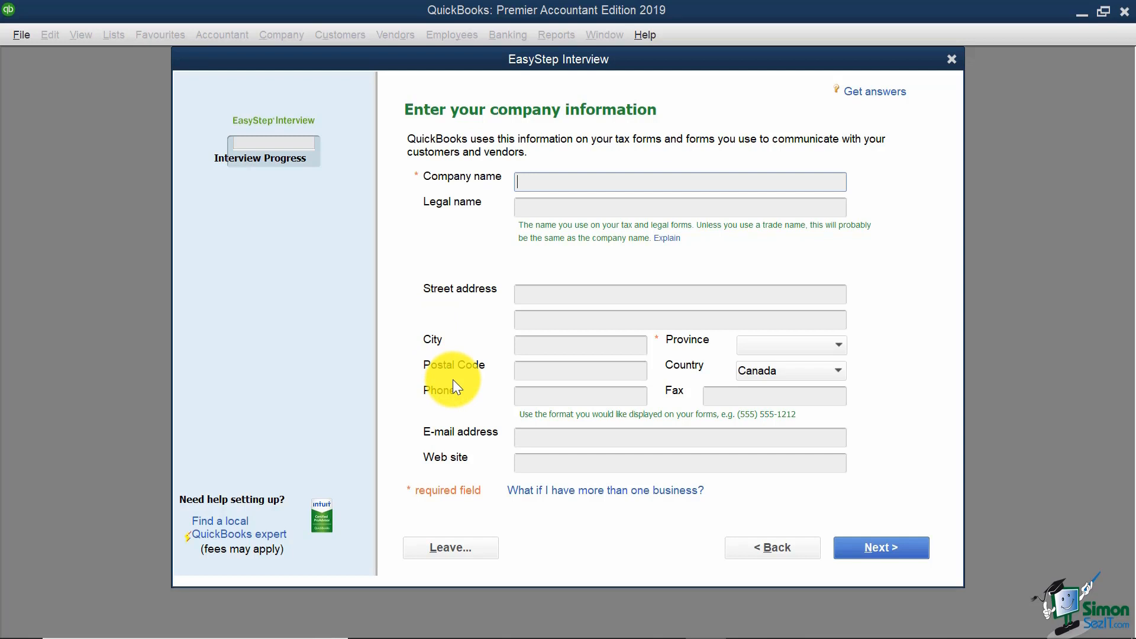
text(Adam's Fittings )
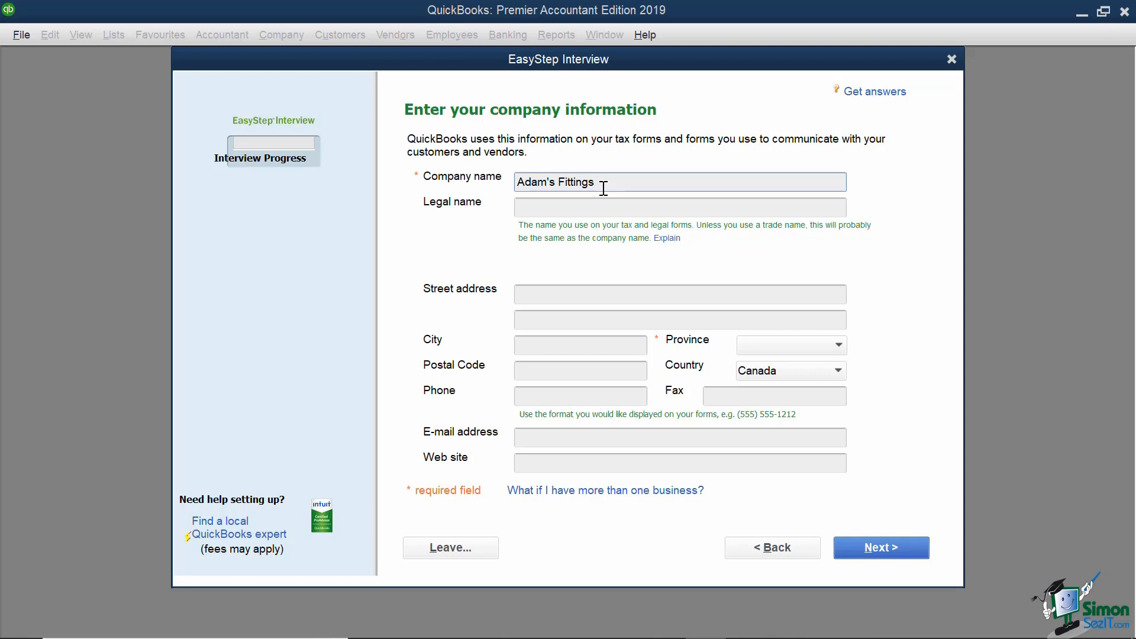
text(and Supply Ltd.)
key(Tab)
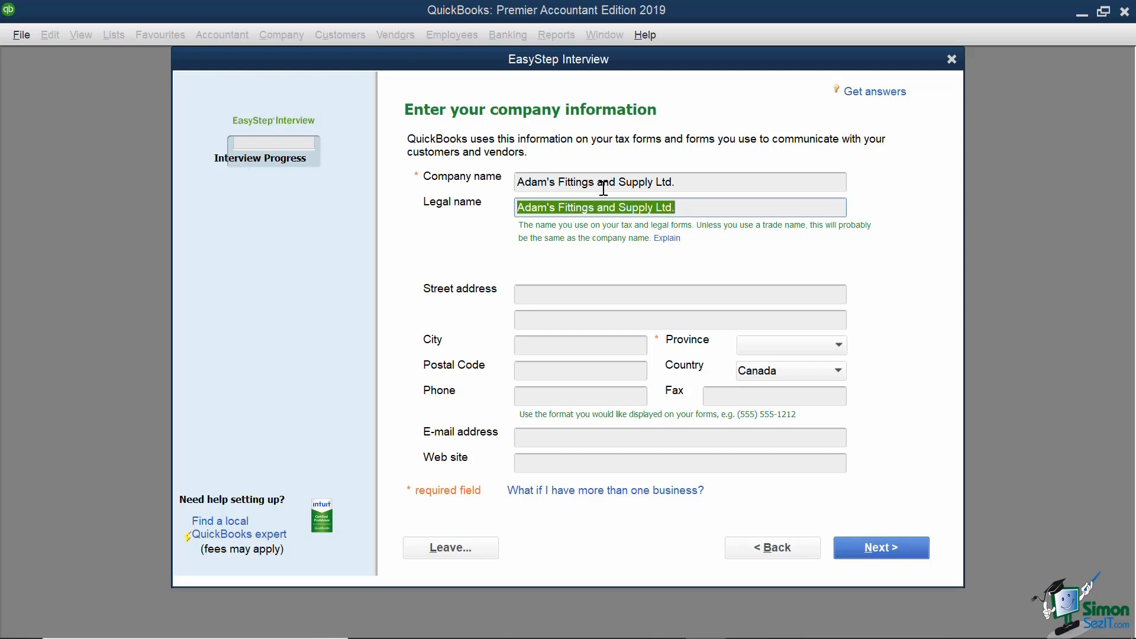
Step: Enter the company's street address, city Toronto, province ON and postal code
click(538, 290)
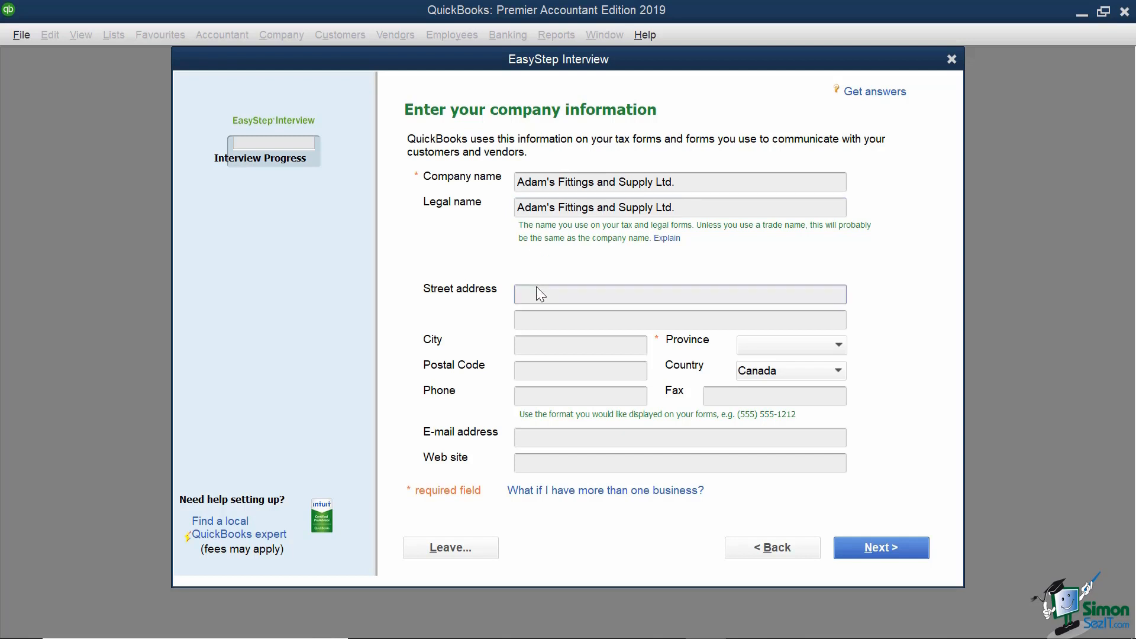
key(Tab)
key(Tab)
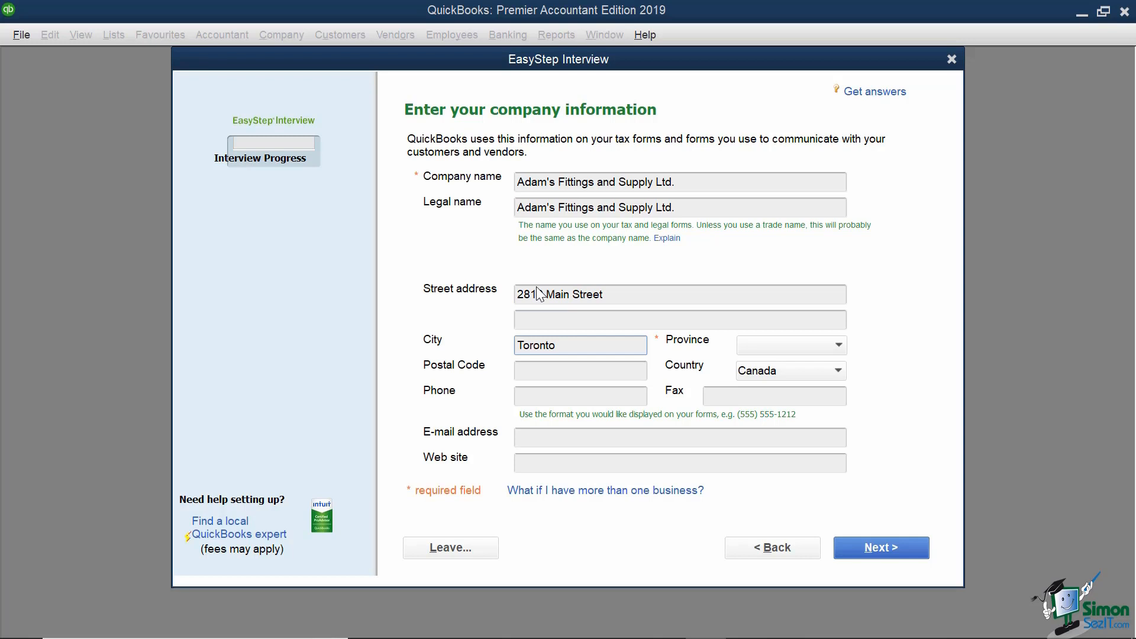
key(Tab)
key(Tab)
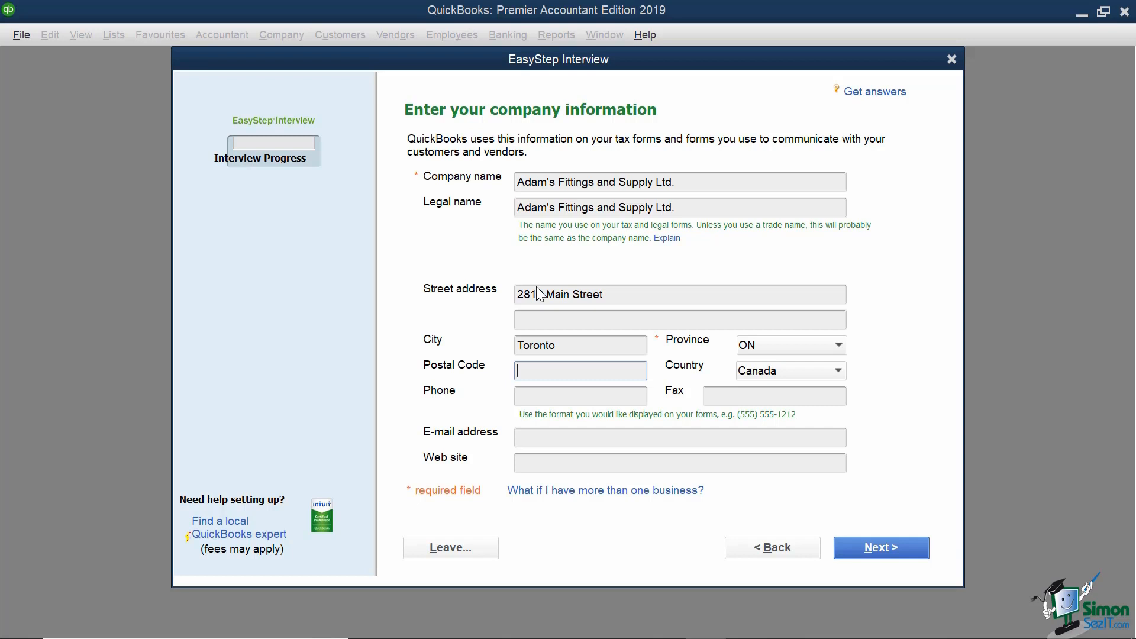
Step: Fill in the company's phone and fax numbers
click(534, 400)
text(416)
text(911)
key(BackSpace)
key(BackSpace)
key(BackSpace)
text(-111)
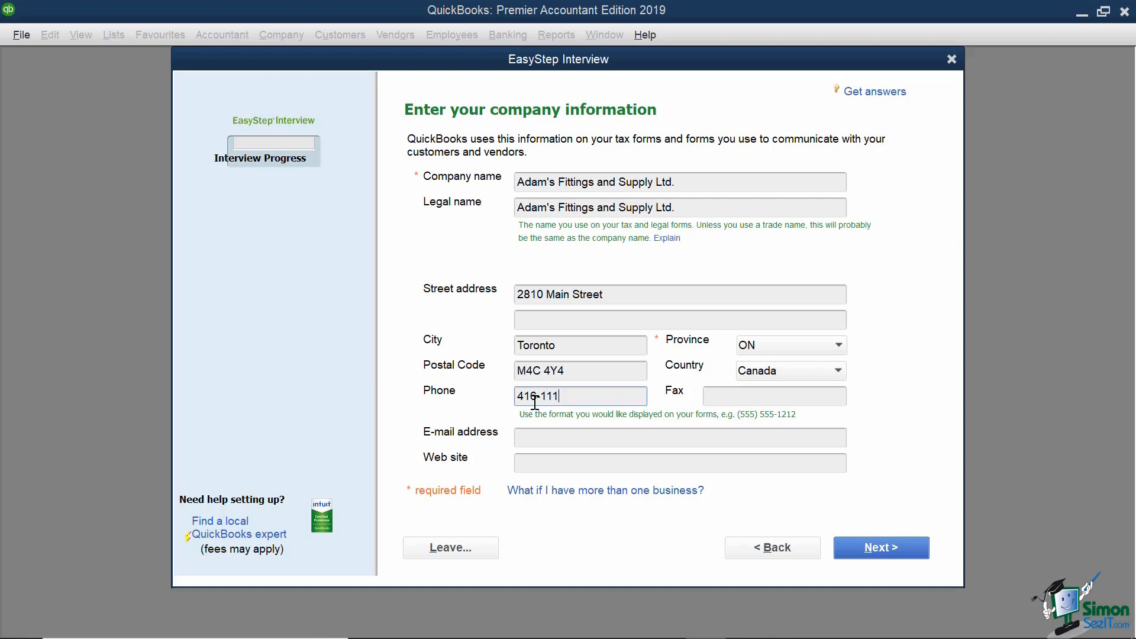
text(-1234)
key(Tab)
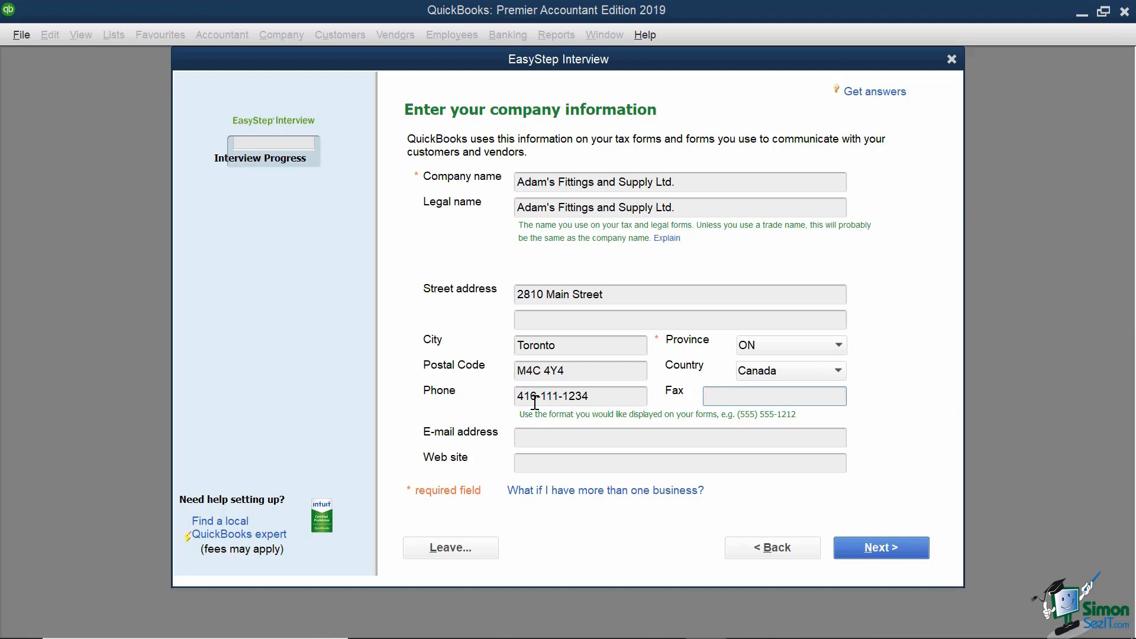
text(416-222-1234)
click(592, 435)
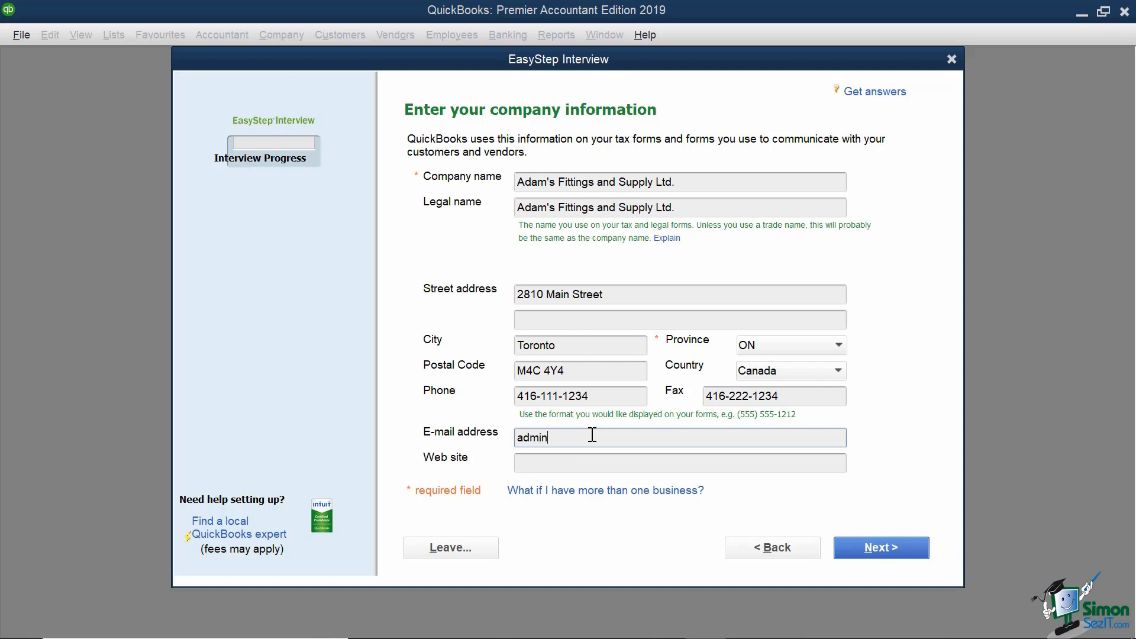
key(Tab)
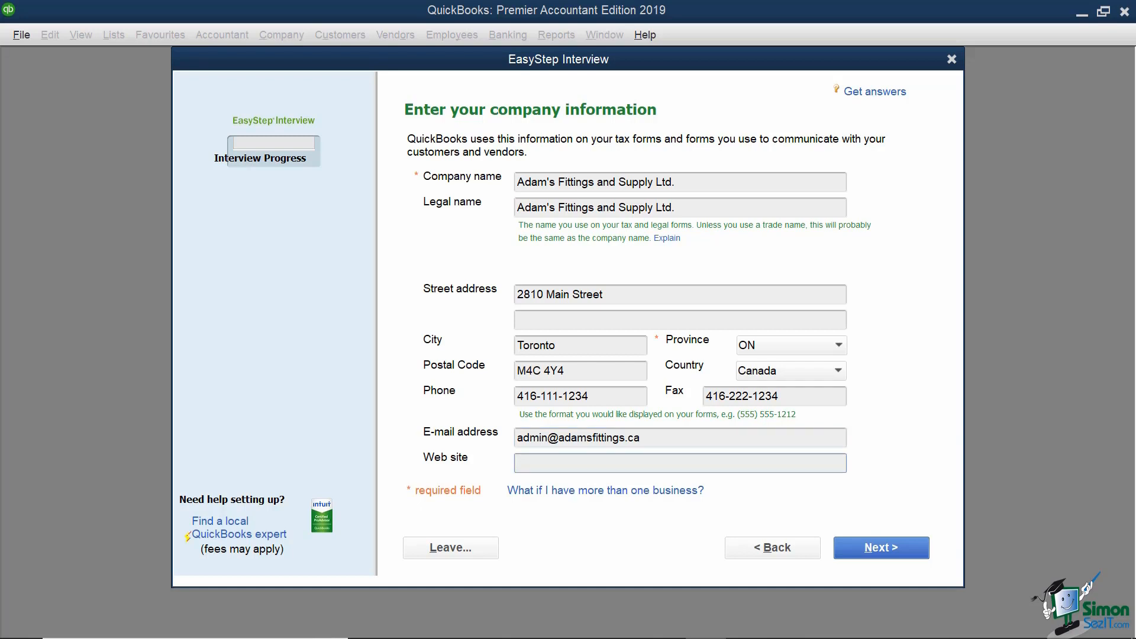
text(www.adamsfittings.ca)
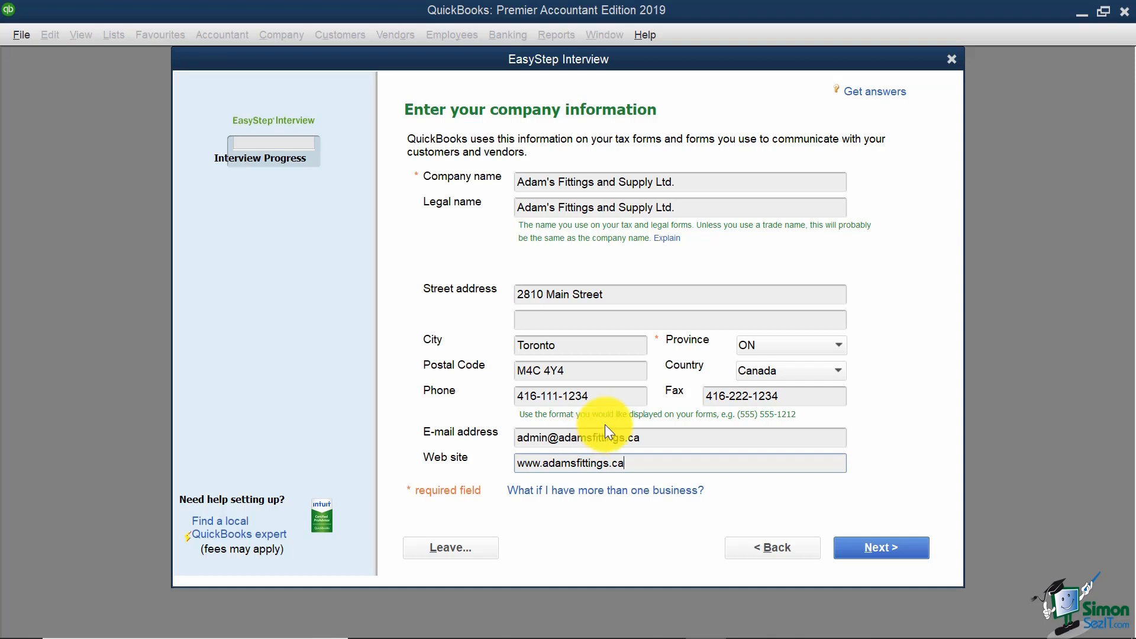
Step: Choose General Product-based Business as the company's industry and proceed to the organization question
click(862, 544)
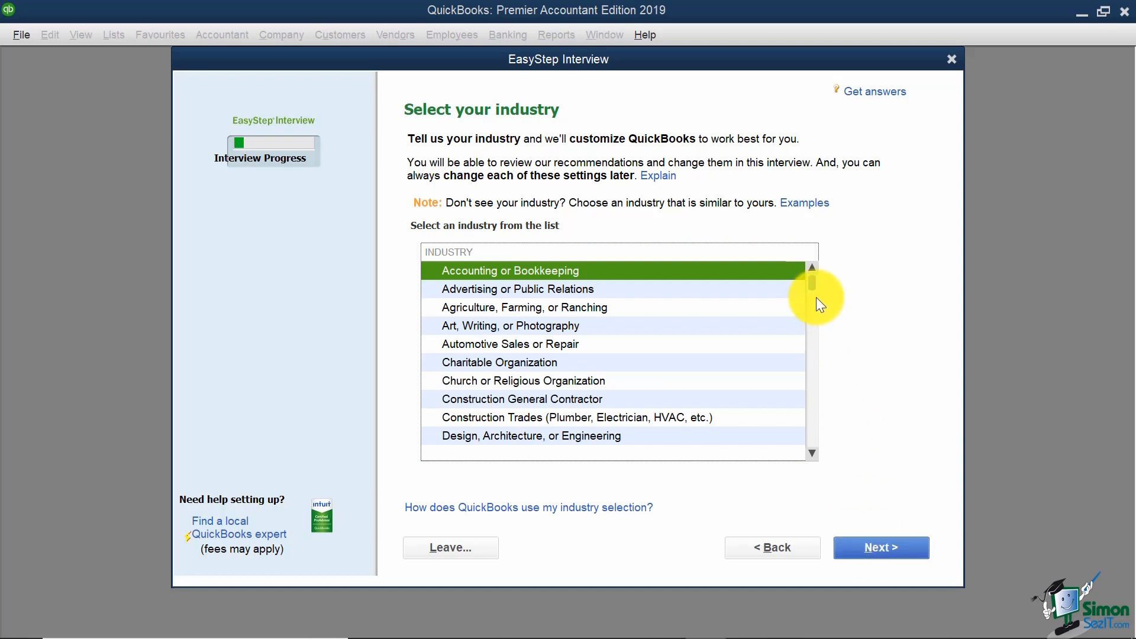
drag(809, 290, 836, 290)
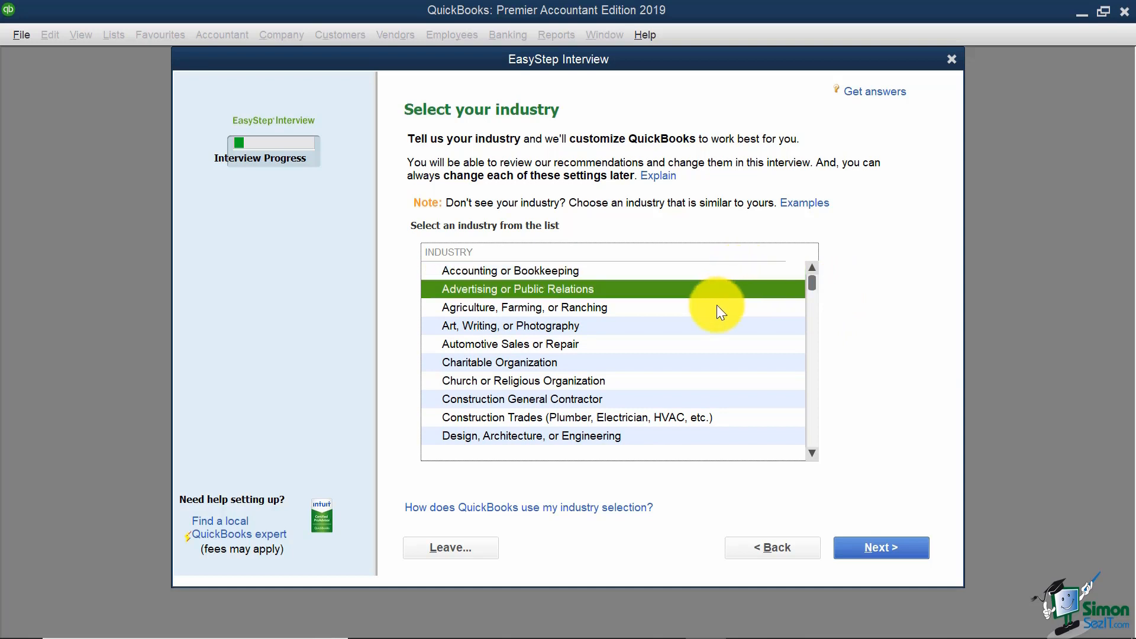
click(690, 346)
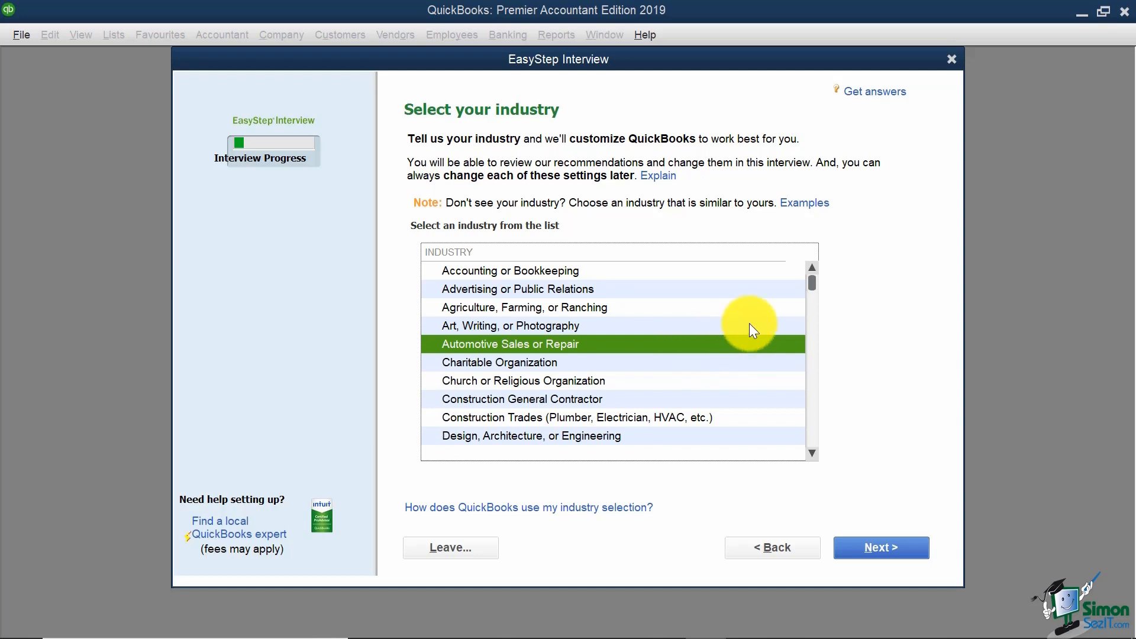
drag(814, 289, 786, 464)
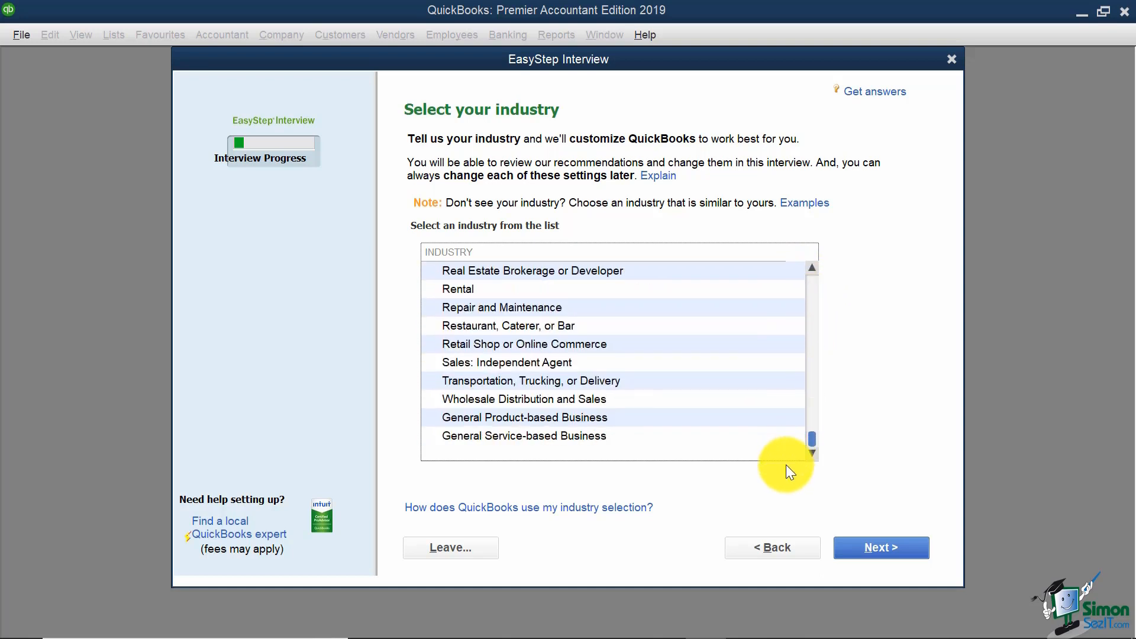
click(591, 420)
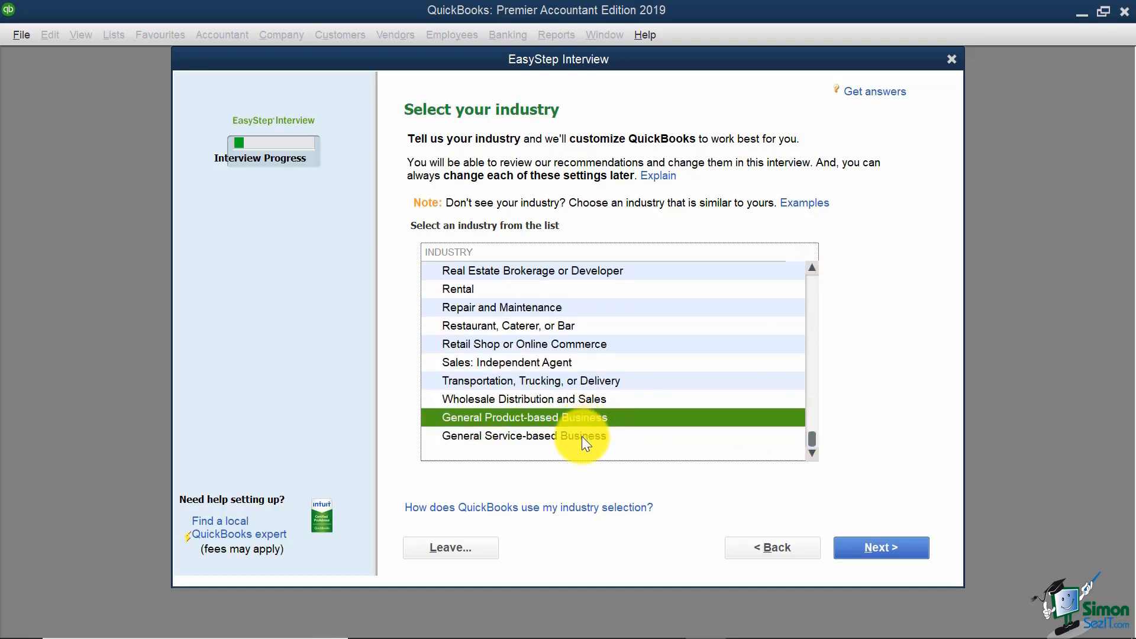
click(580, 438)
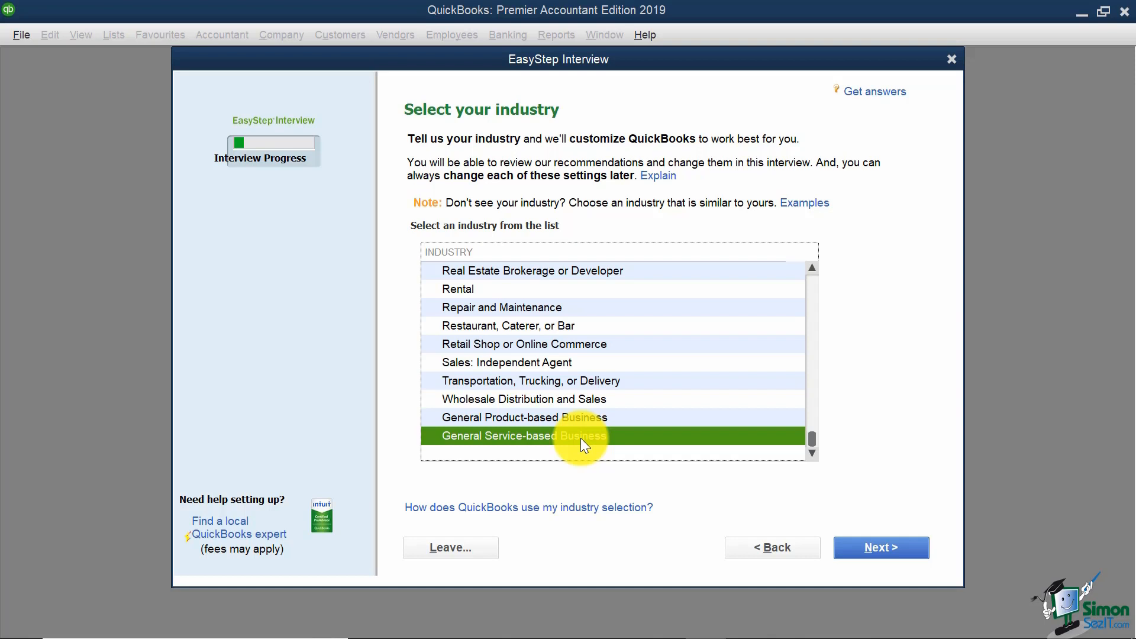
click(559, 417)
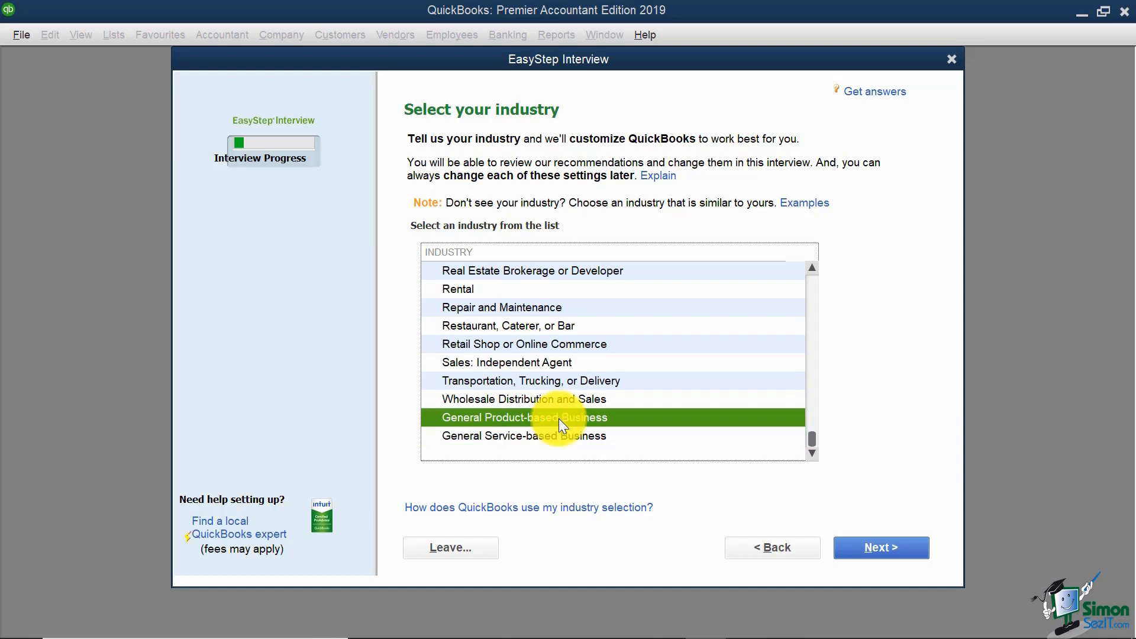
click(863, 539)
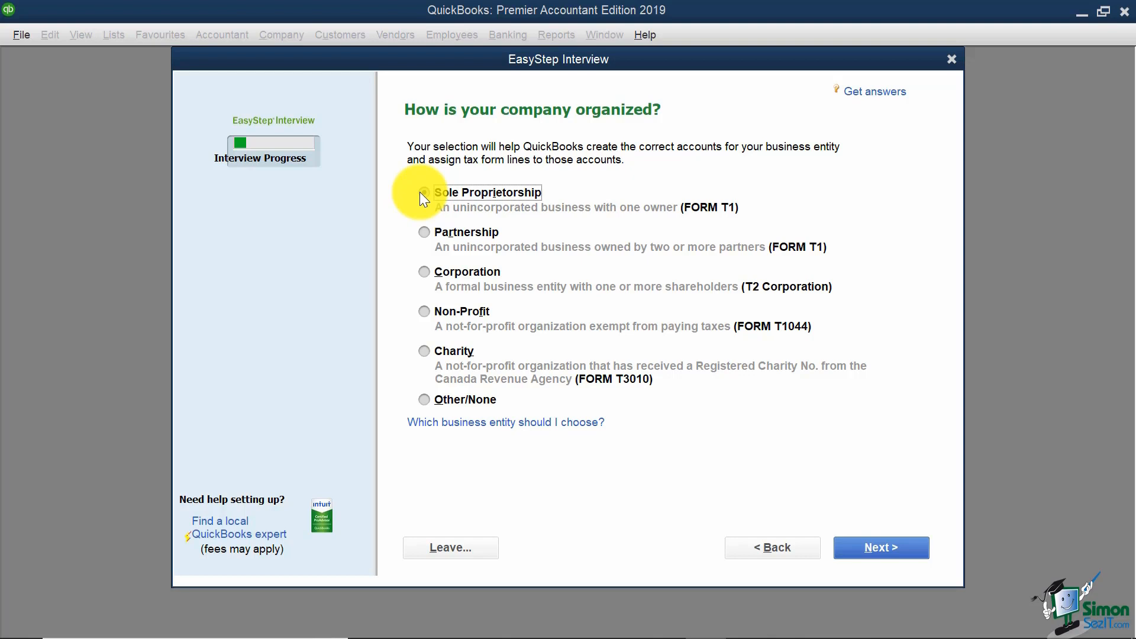
Step: Pick Corporation as the business entity type and proceed to the fiscal year page
click(424, 233)
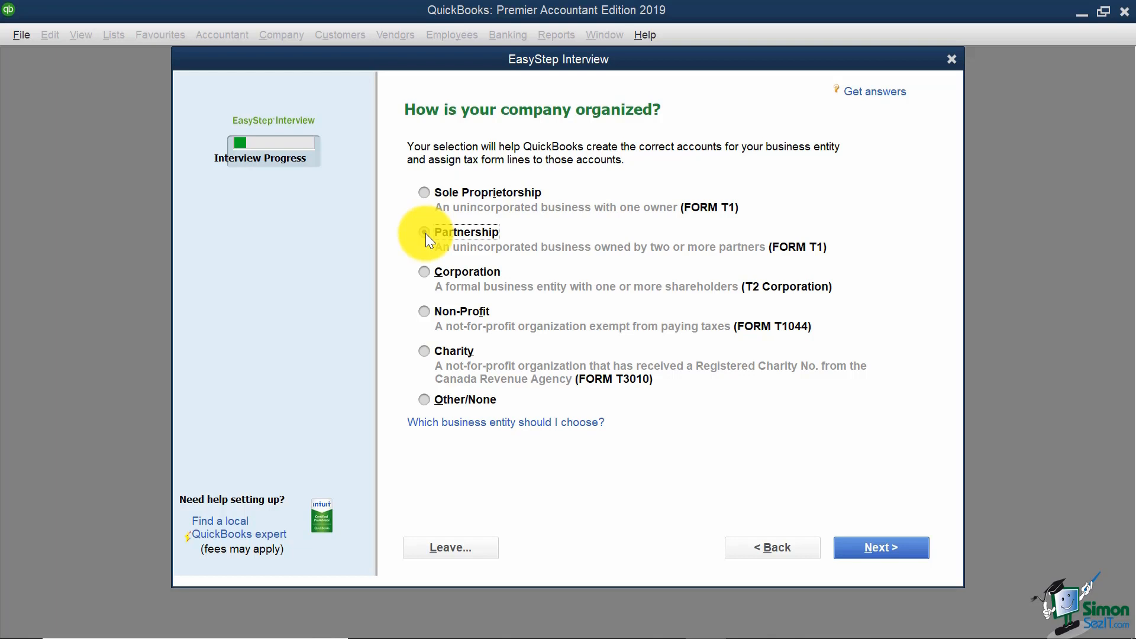
click(425, 271)
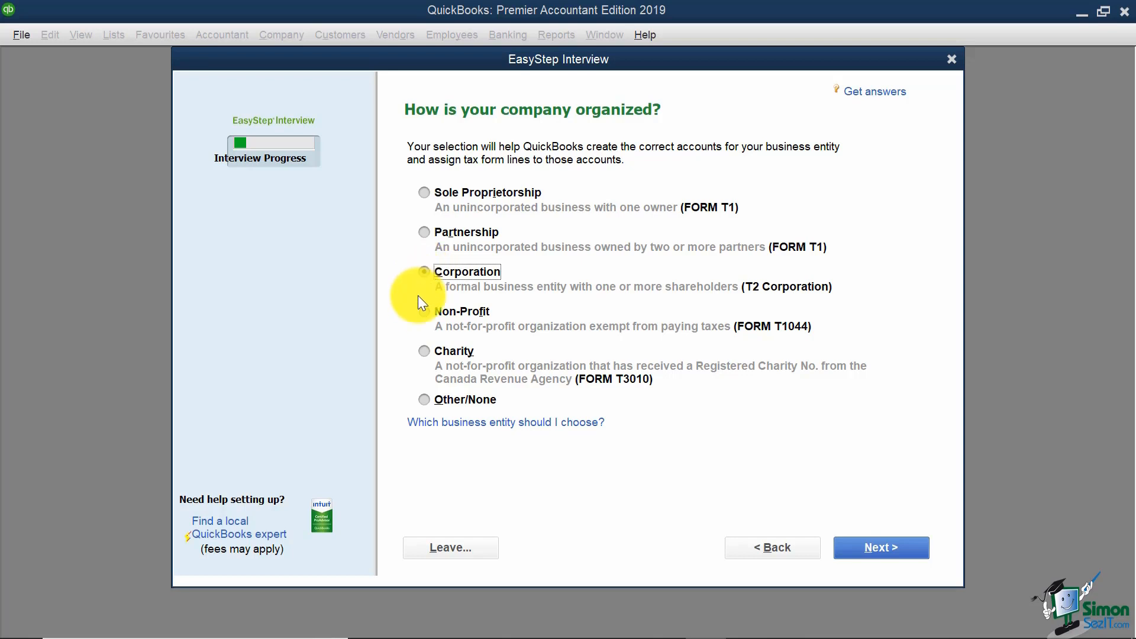
click(423, 309)
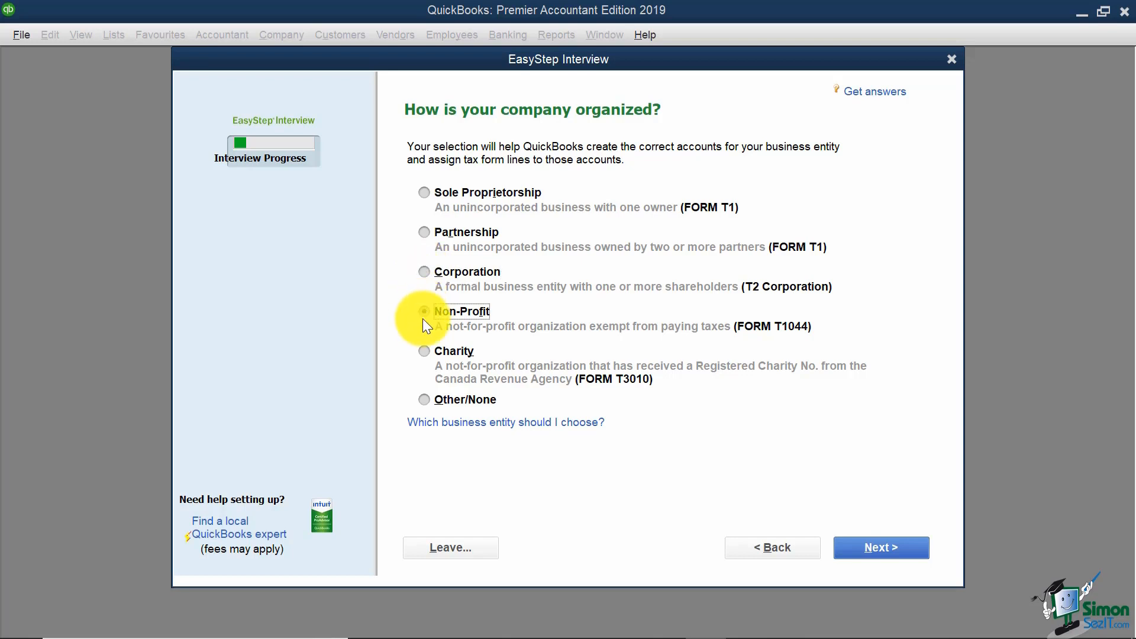
click(420, 353)
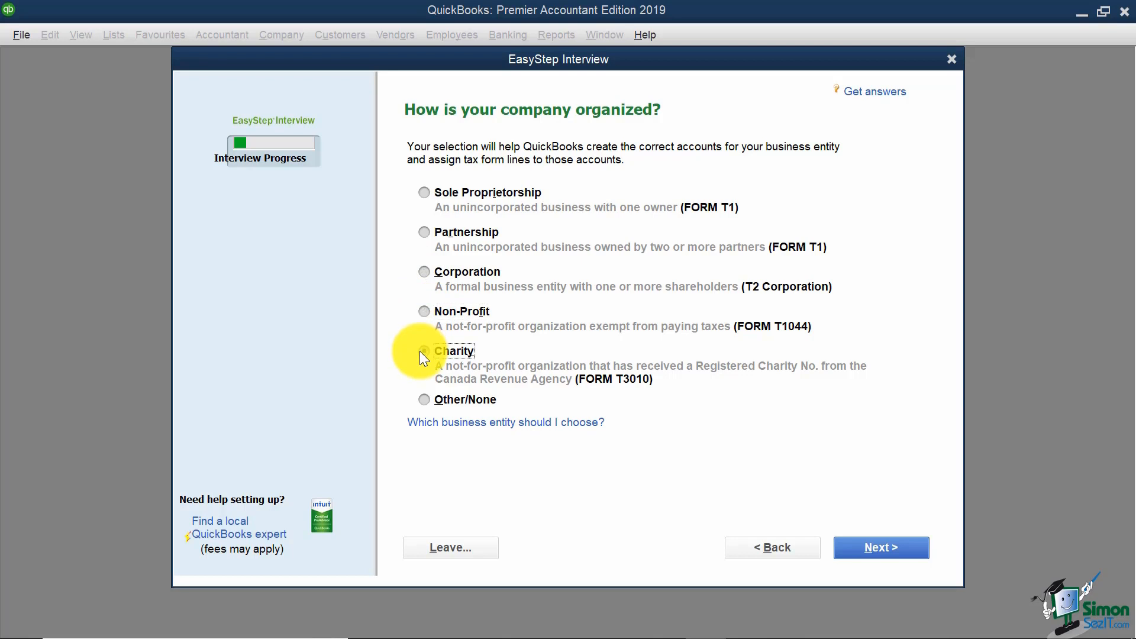
click(423, 398)
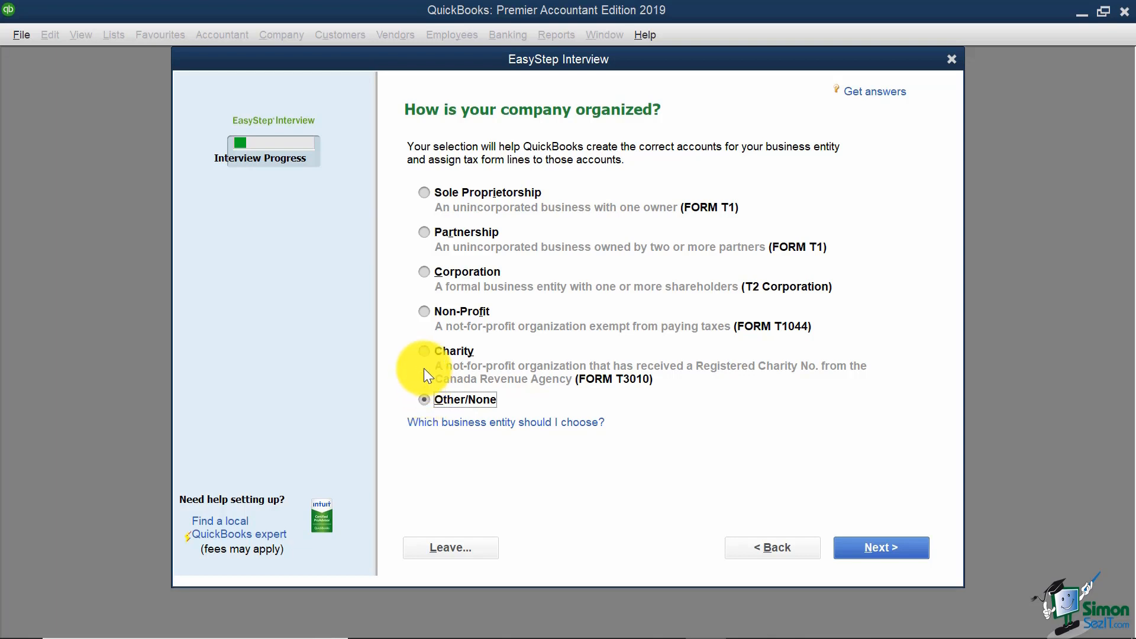
click(423, 272)
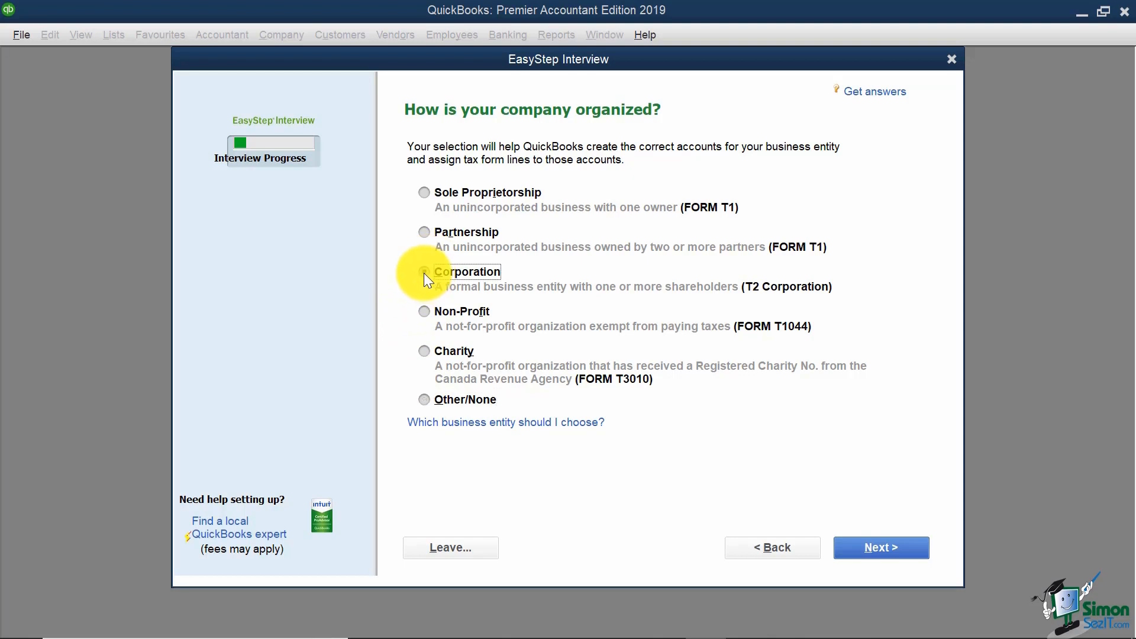
click(896, 549)
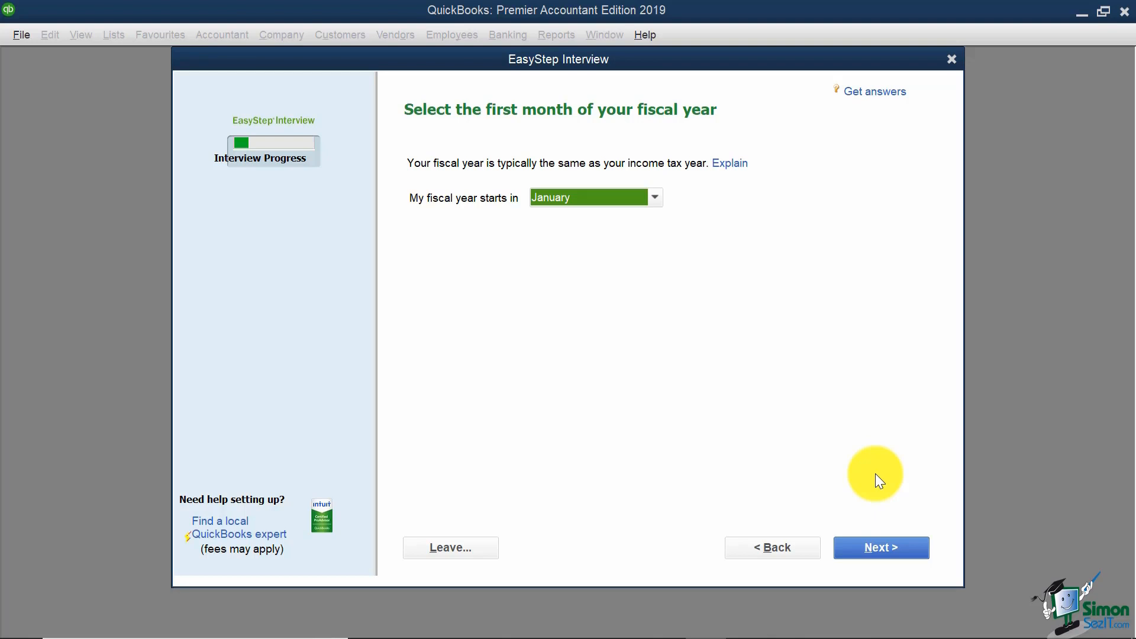
Step: Confirm January as the first month of the fiscal year and continue
click(653, 199)
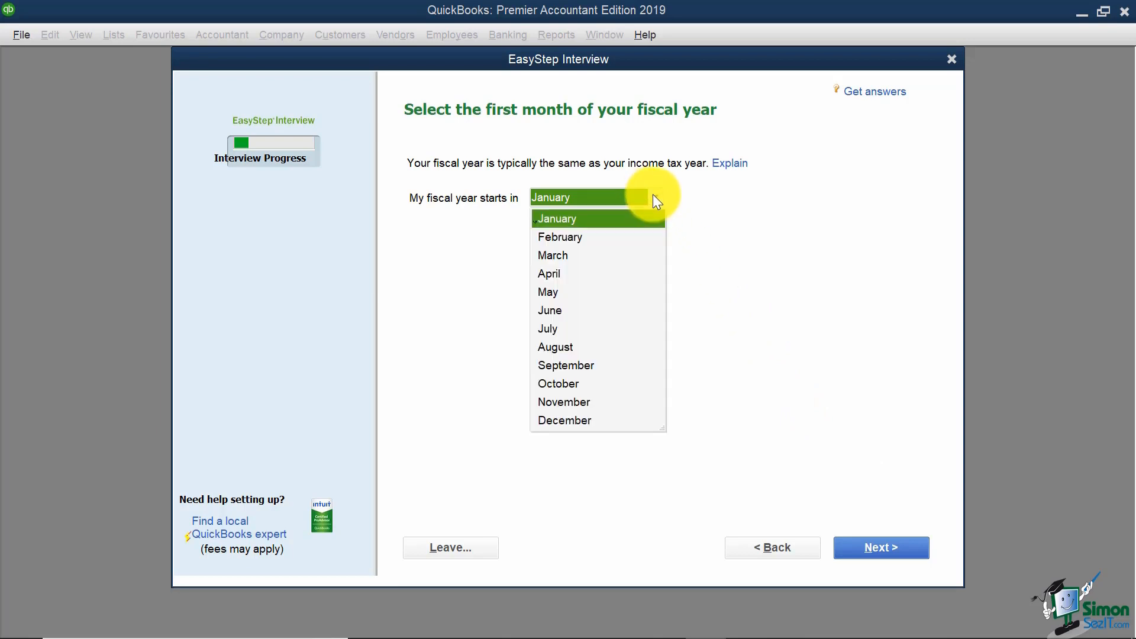
click(758, 206)
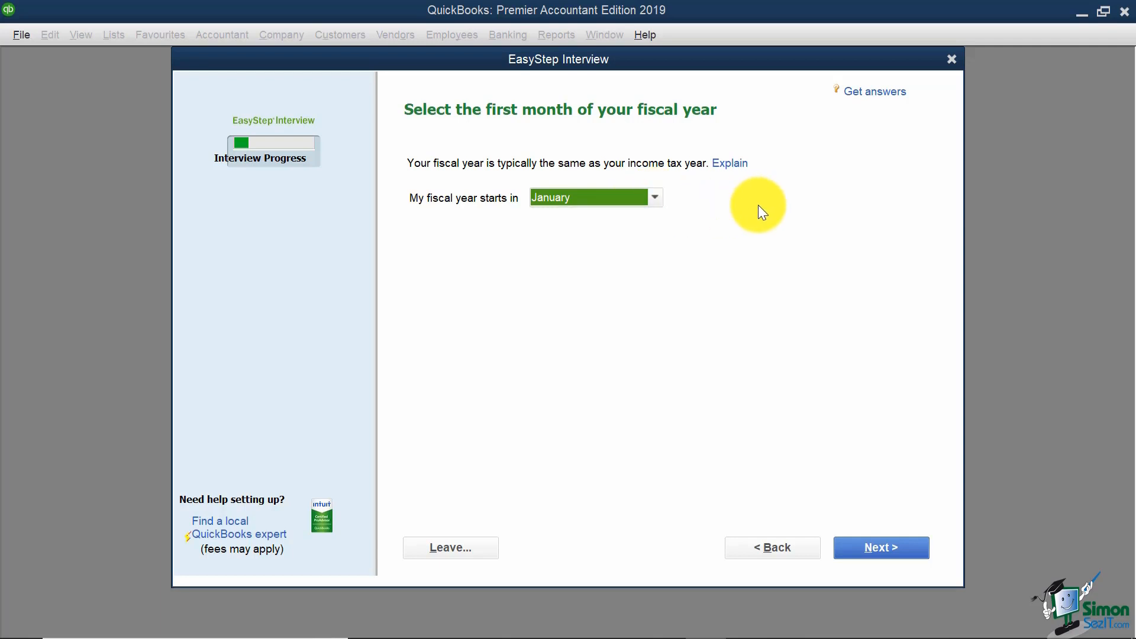
click(889, 545)
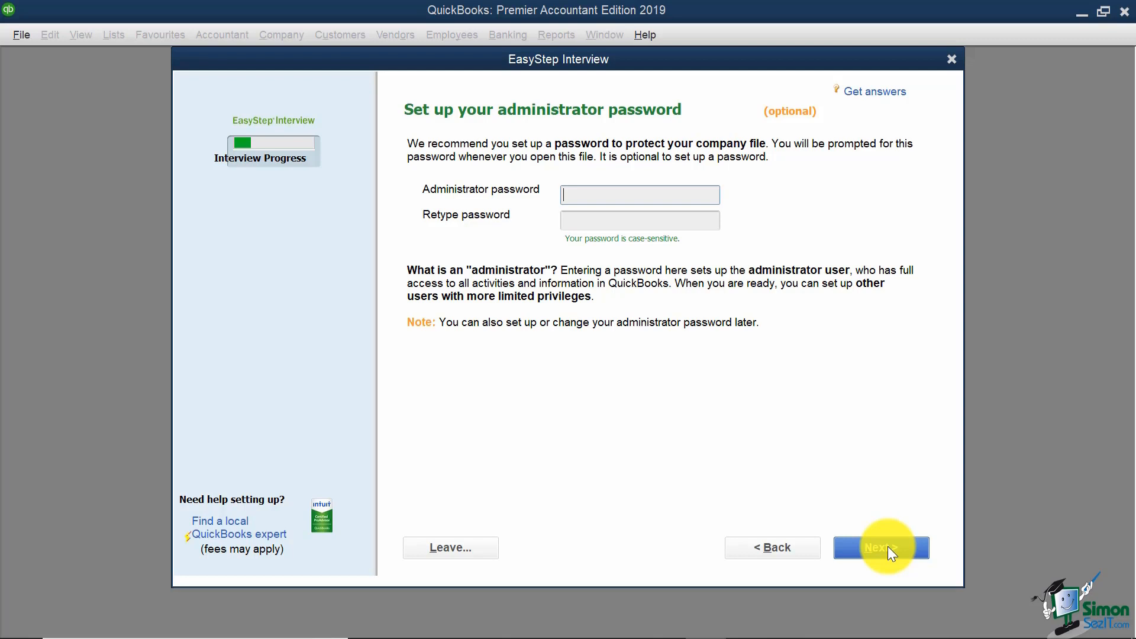
Step: Skip the administrator password and proceed to naming the company file
click(887, 547)
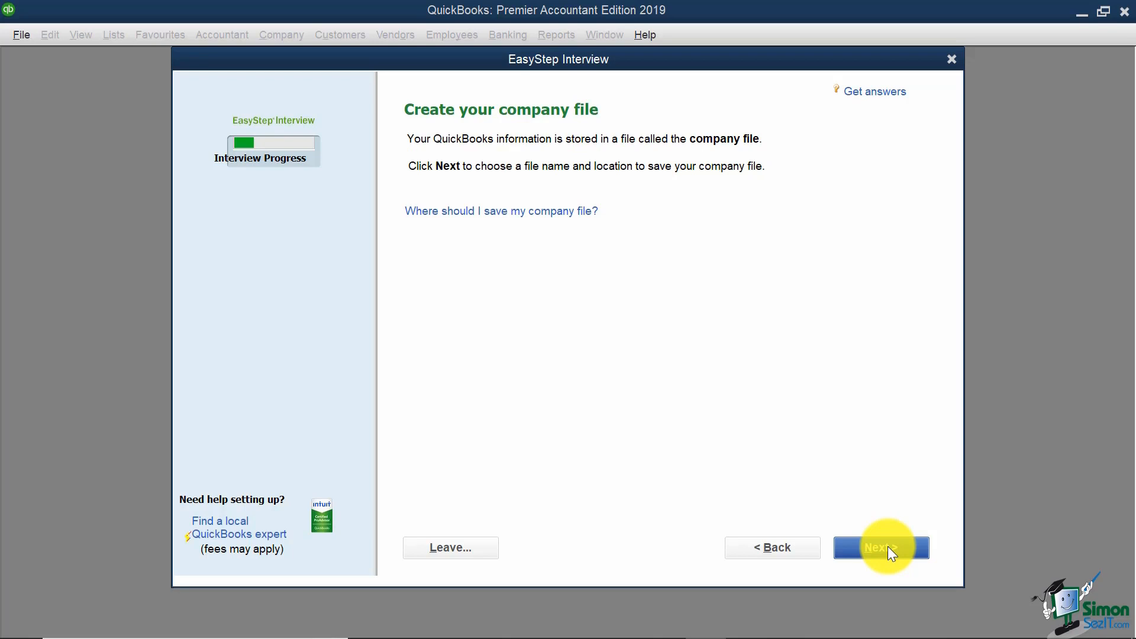
click(887, 547)
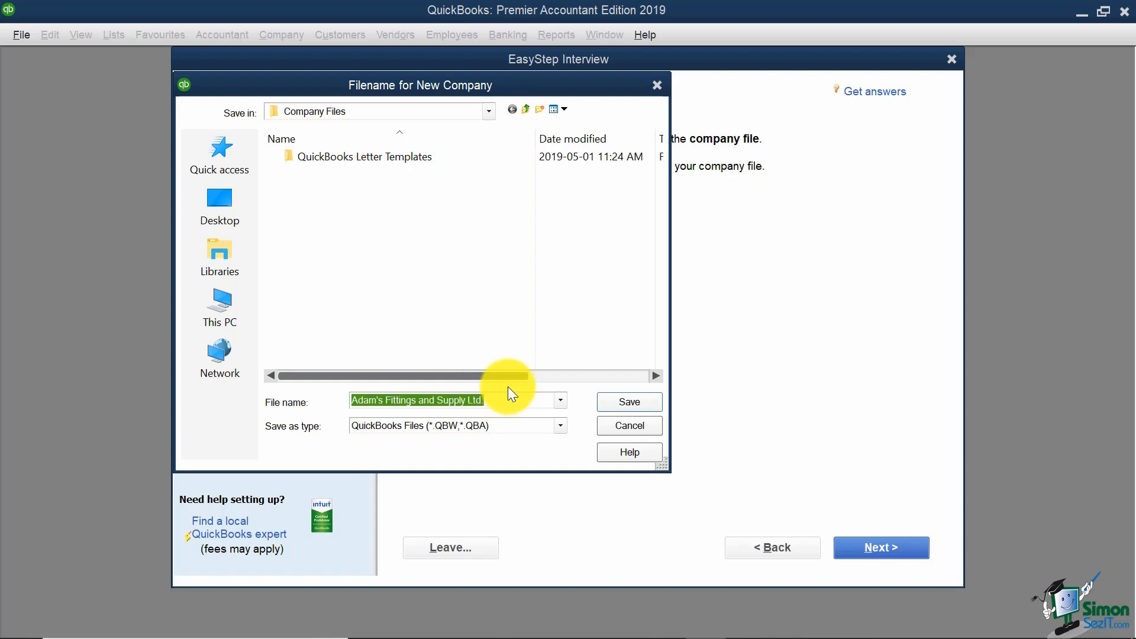
Step: Save the company file under the default name Adam's Fittings and Supply Ltd
click(640, 401)
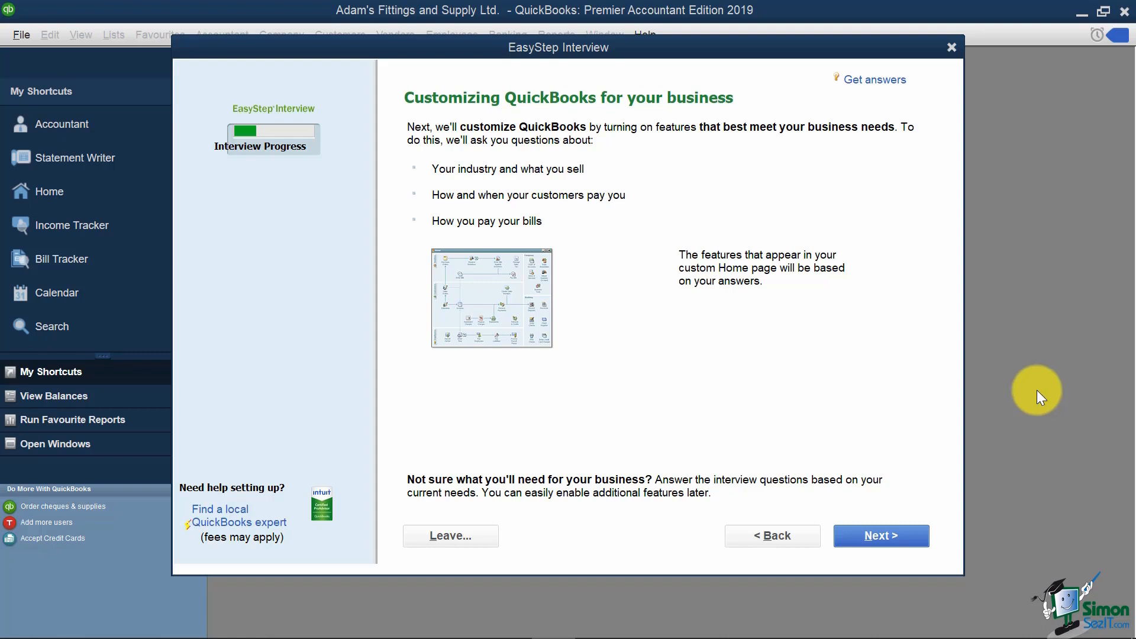
Step: Answer that the business sells both services and products, then continue
click(883, 538)
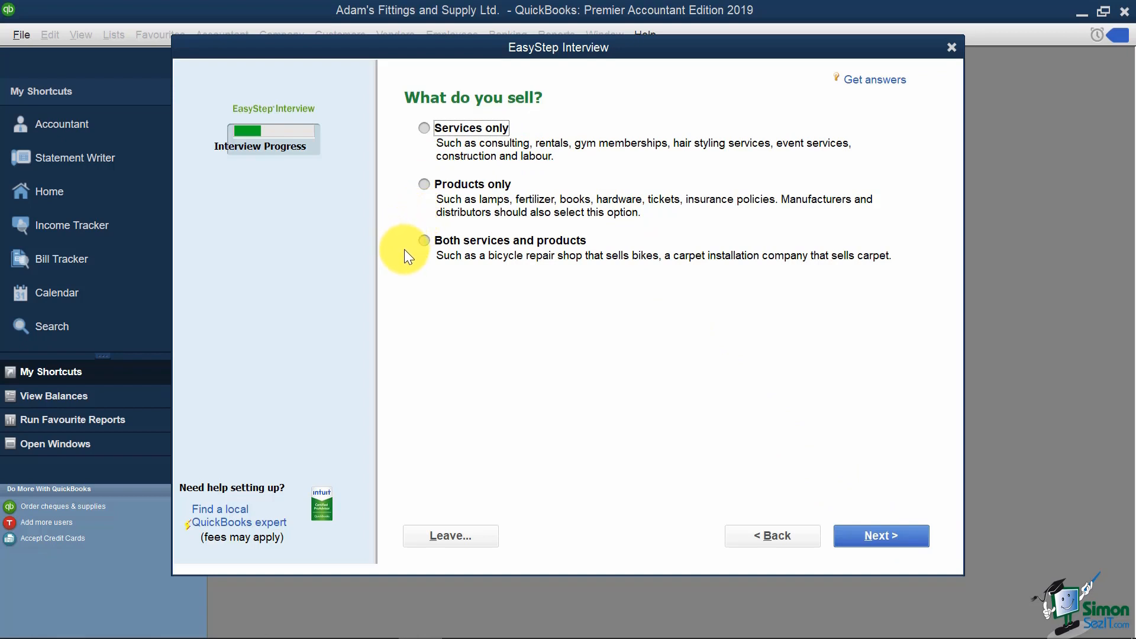
click(426, 239)
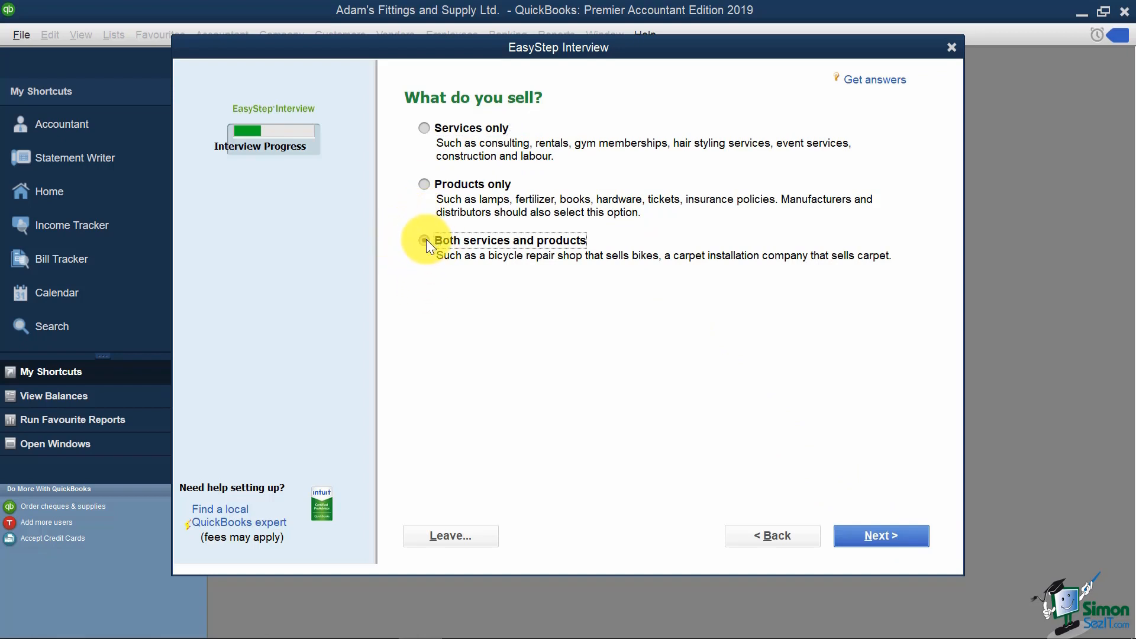
click(872, 533)
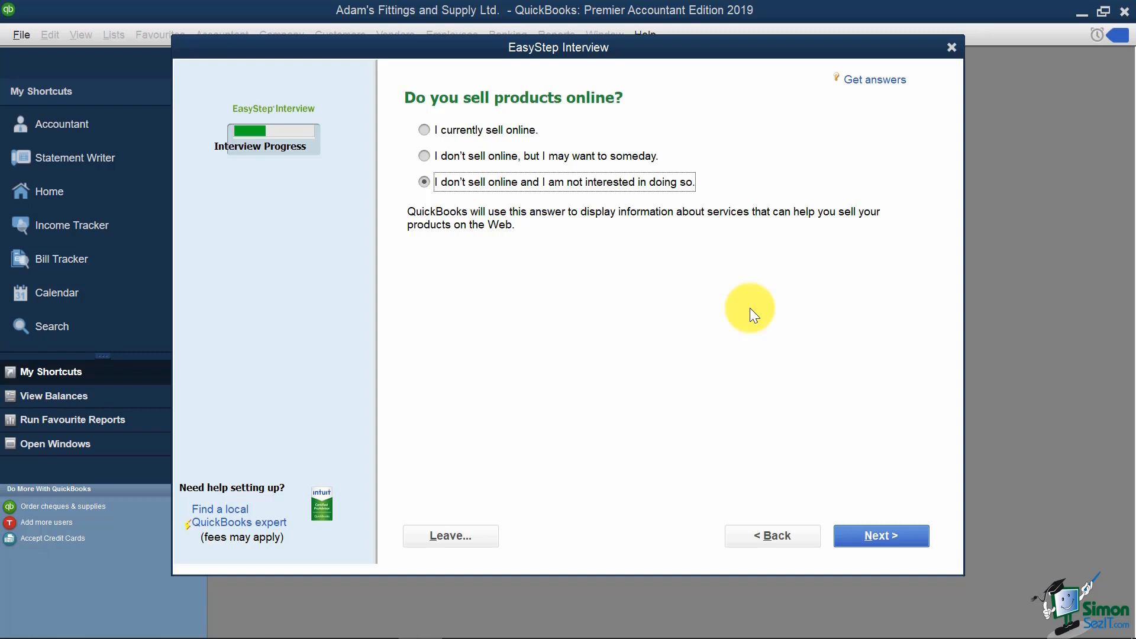
Step: Keep 'I don't sell online and I am not interested' and continue
click(899, 536)
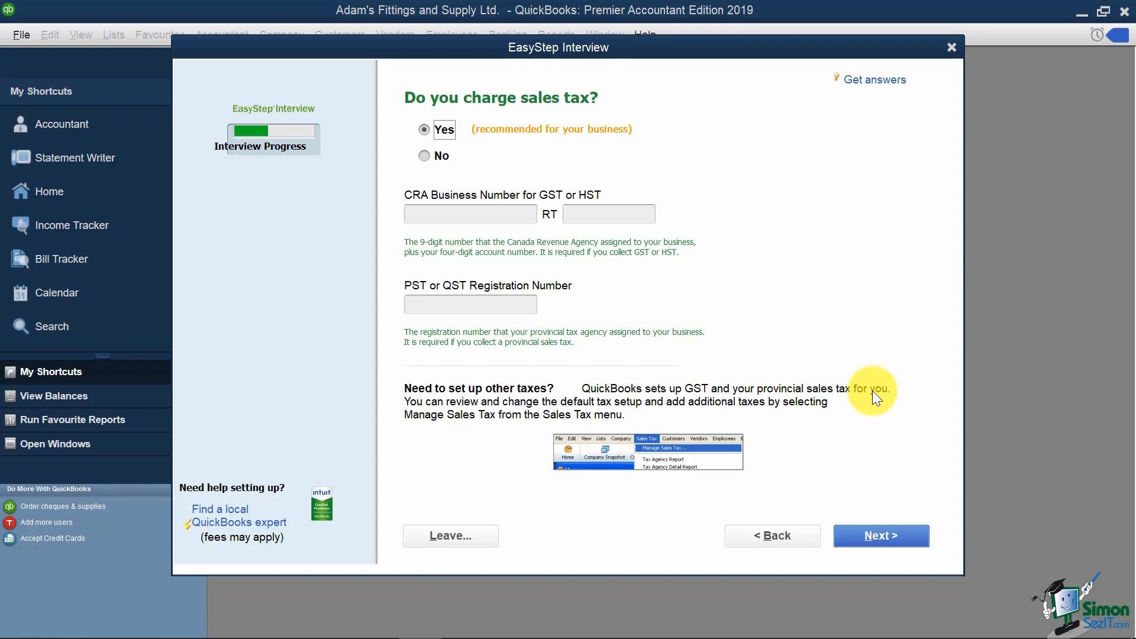
Step: Enter the company's CRA business number and its RT account number
click(494, 216)
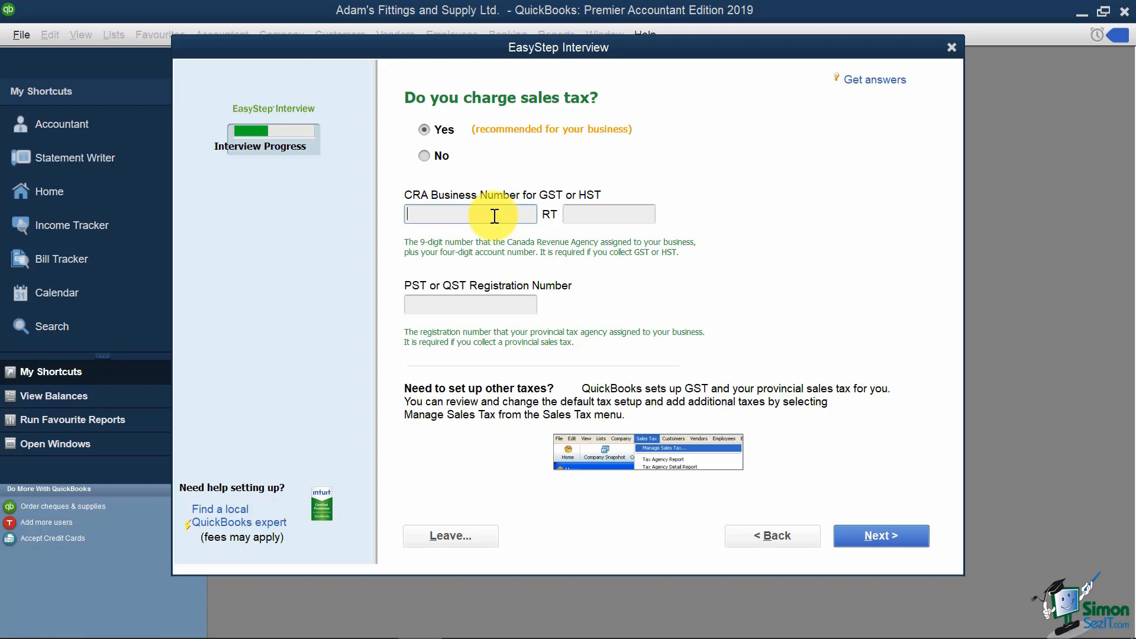
text(999999999)
click(625, 216)
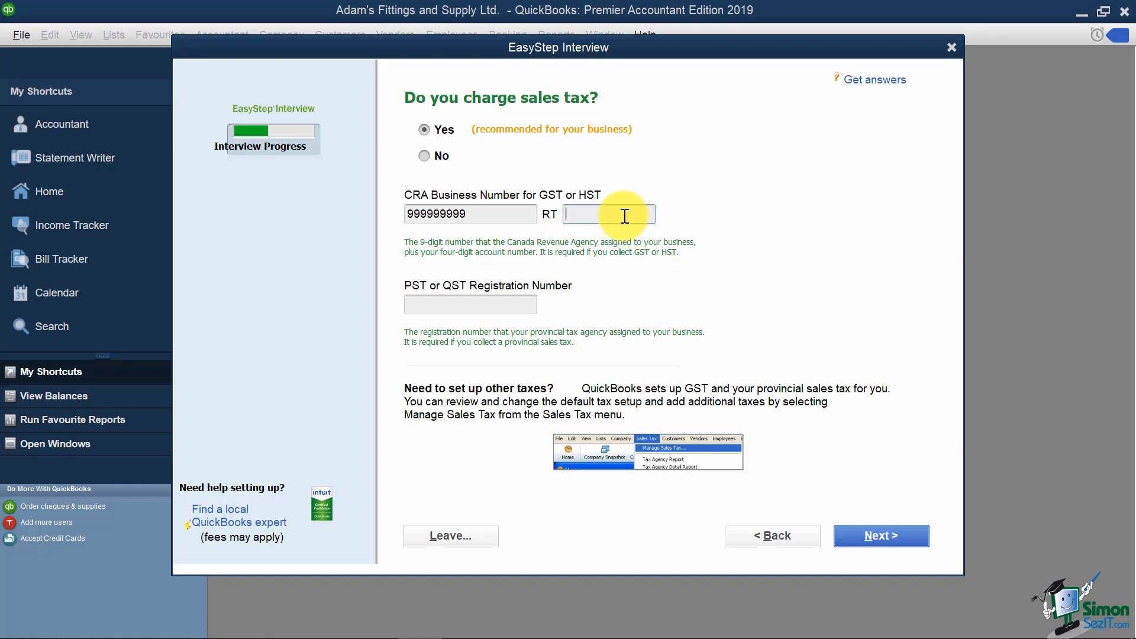
text(0001)
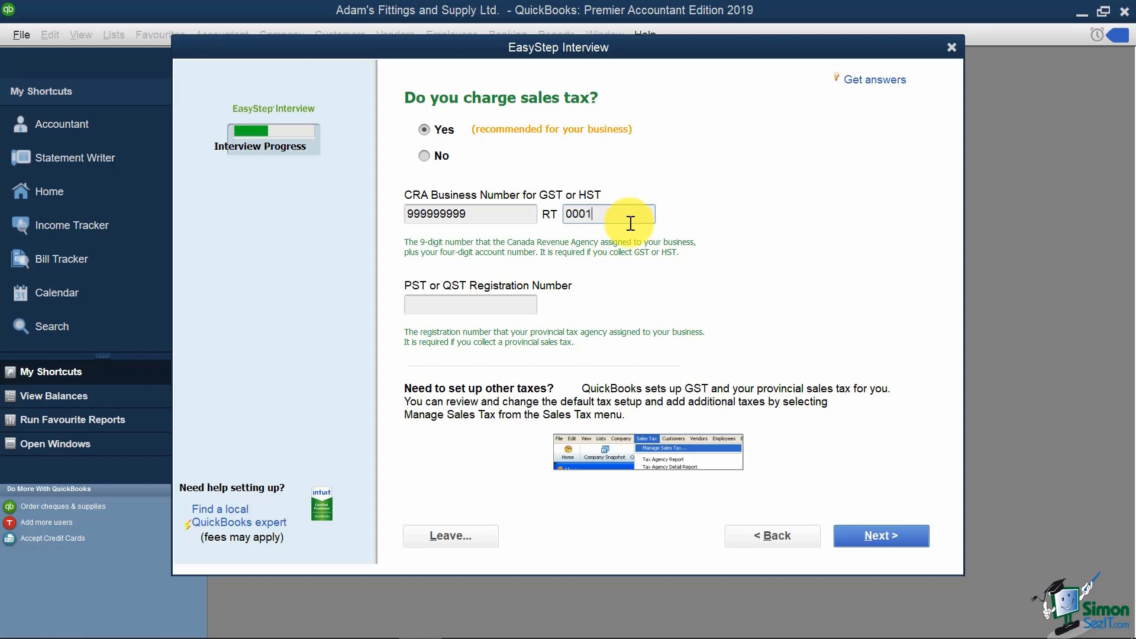
Step: After the invalid business number warning, go back and change the number's last digit to 8
click(889, 538)
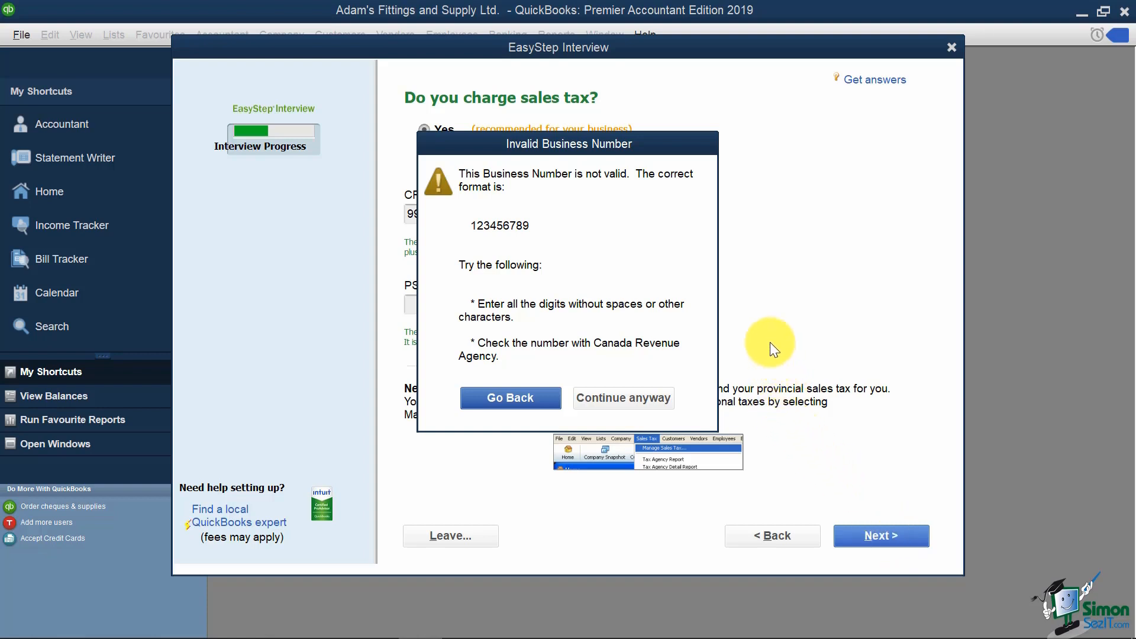
click(512, 398)
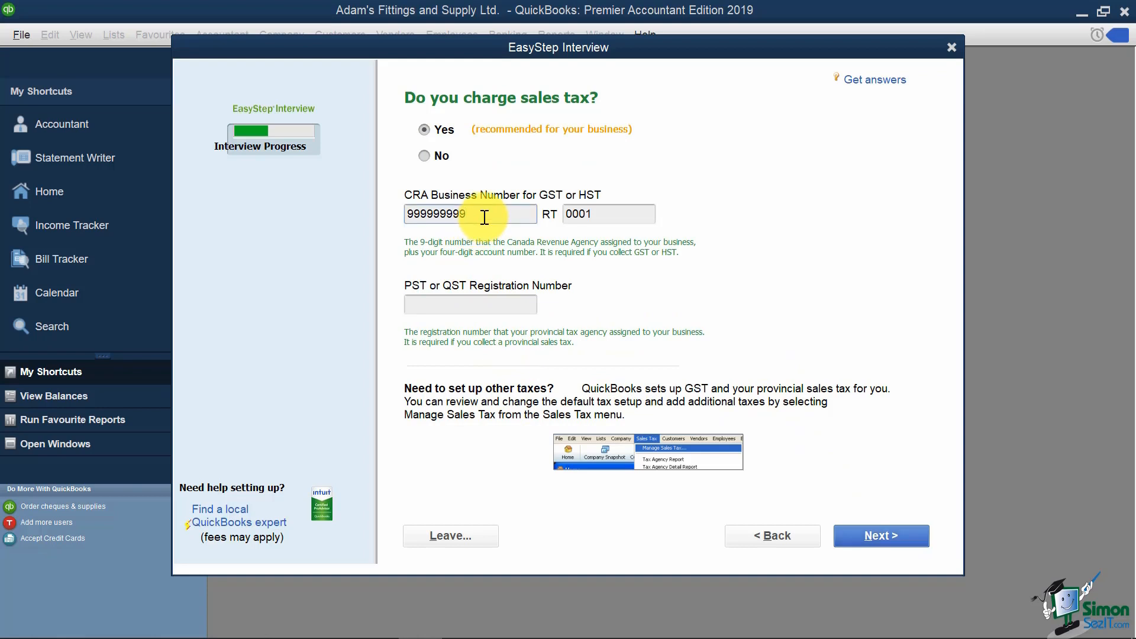
key(BackSpace)
text(8)
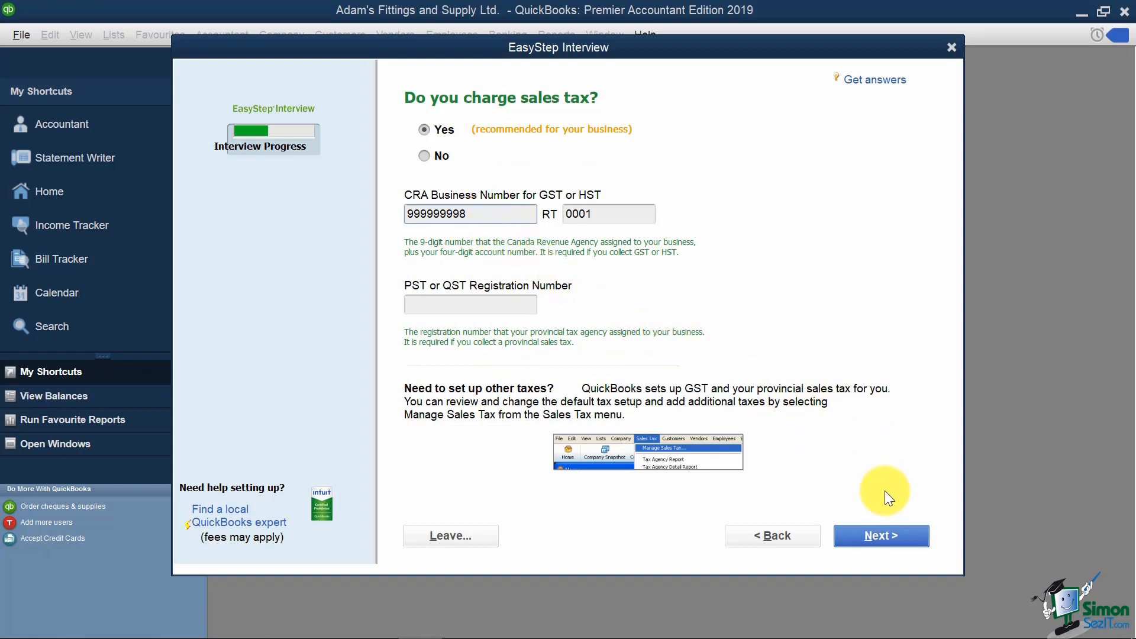
Step: Submit the sales tax answers, then keep Yes for creating estimates
click(868, 530)
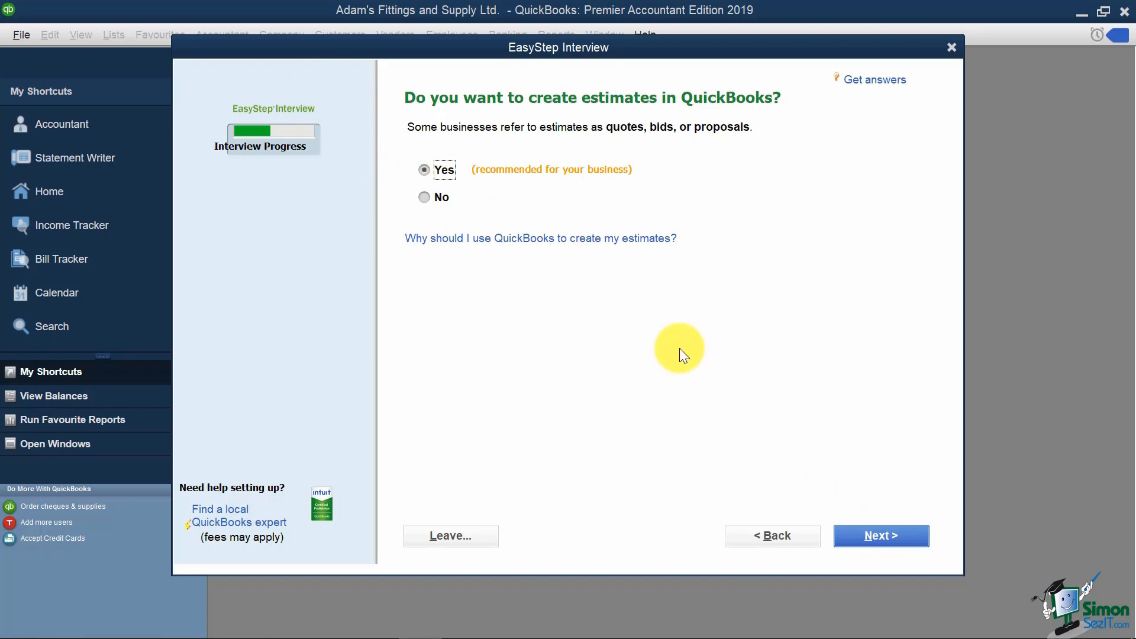
click(883, 535)
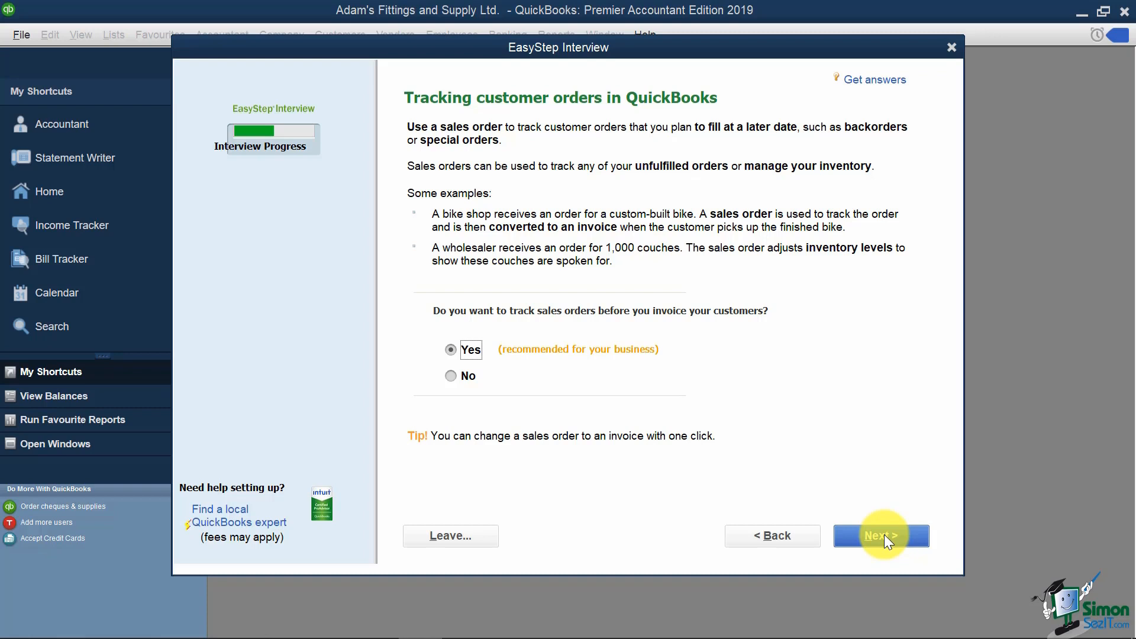
Step: Keep Yes for tracking customer sales orders and continue
click(883, 535)
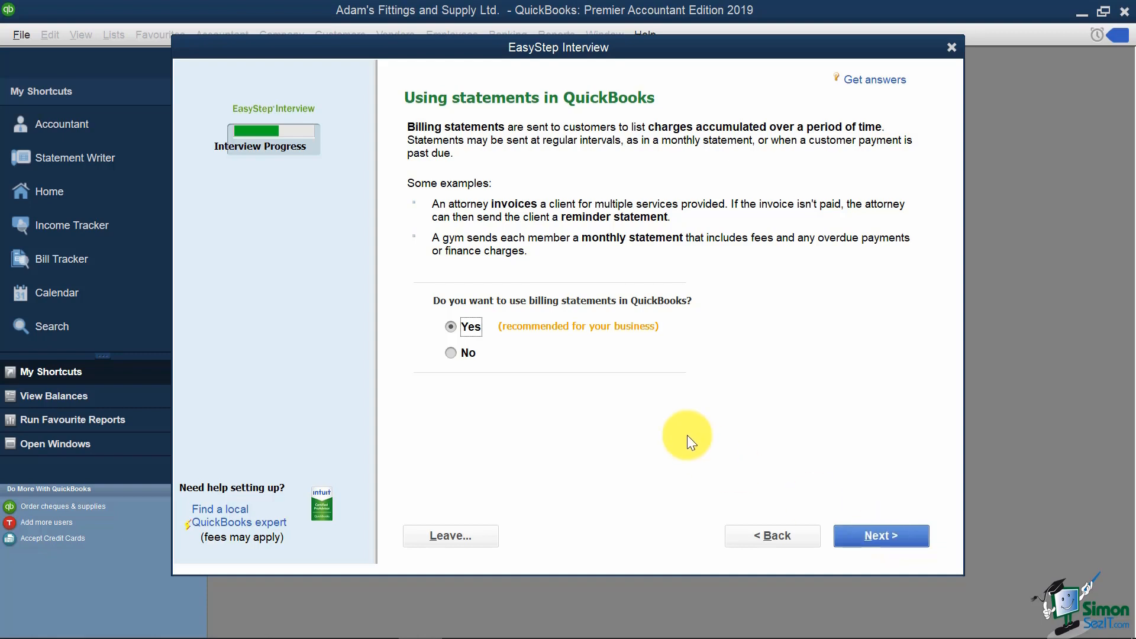
Step: Keep Yes for using billing statements and continue
click(894, 535)
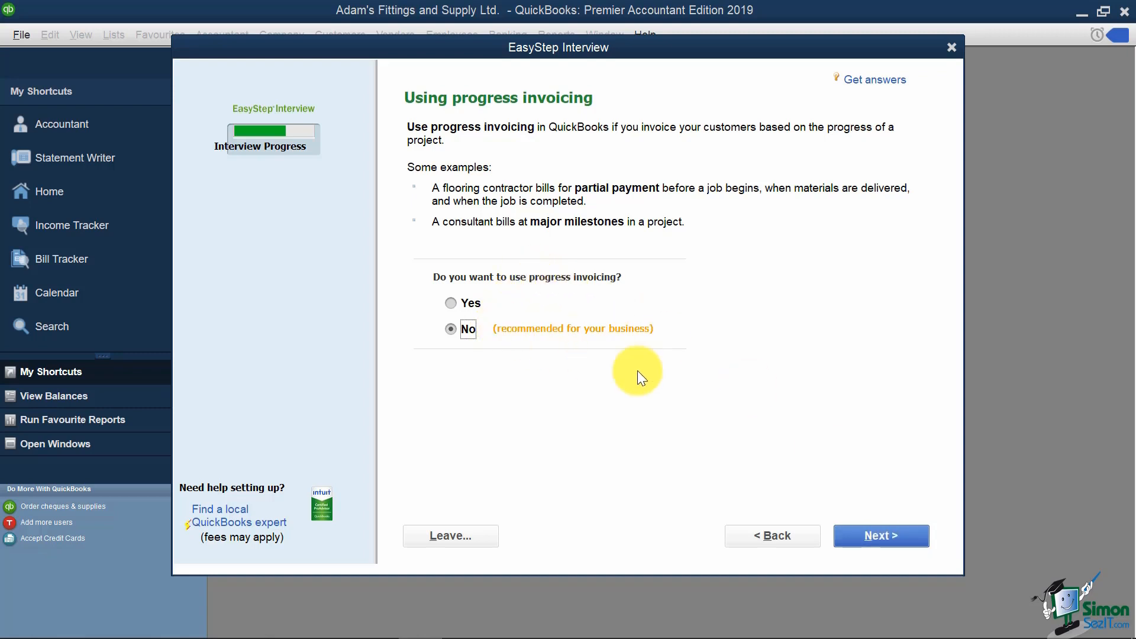
Step: Leave progress invoicing set to No and continue
click(905, 528)
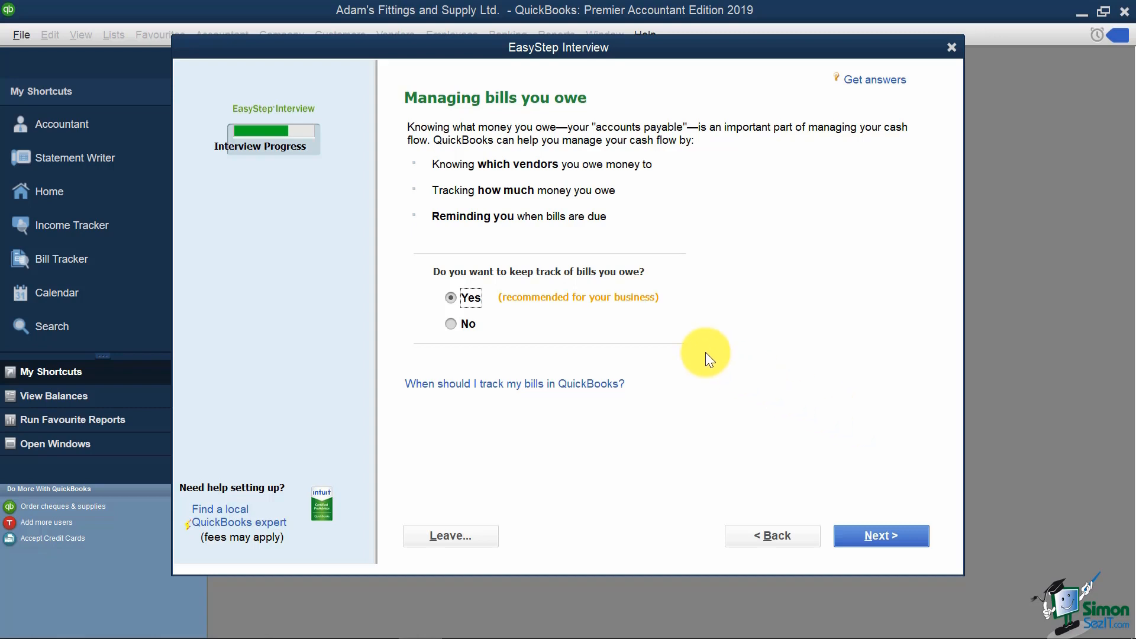
Step: Keep Yes for managing bills owed and confirm the company prints cheques
click(862, 542)
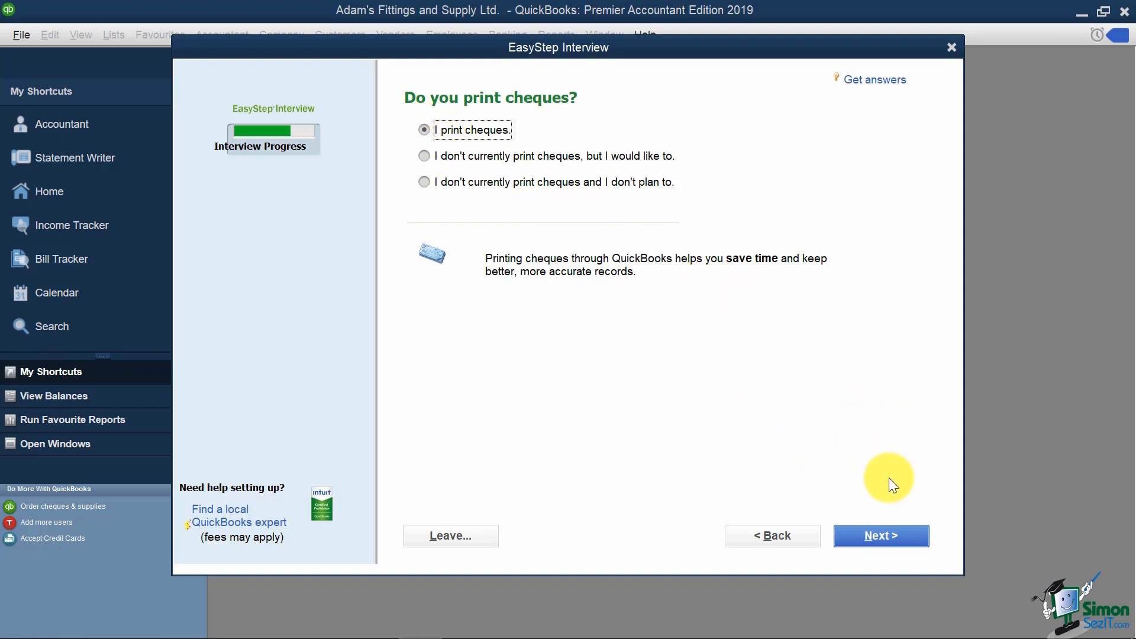
click(878, 538)
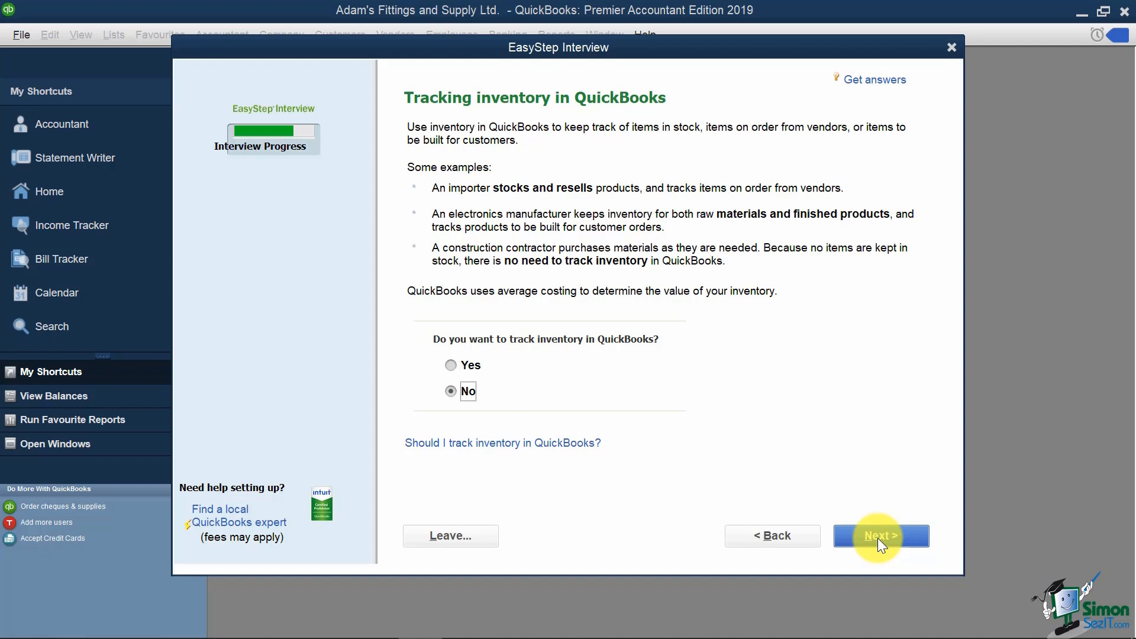
Step: Choose Yes for tracking inventory
click(464, 364)
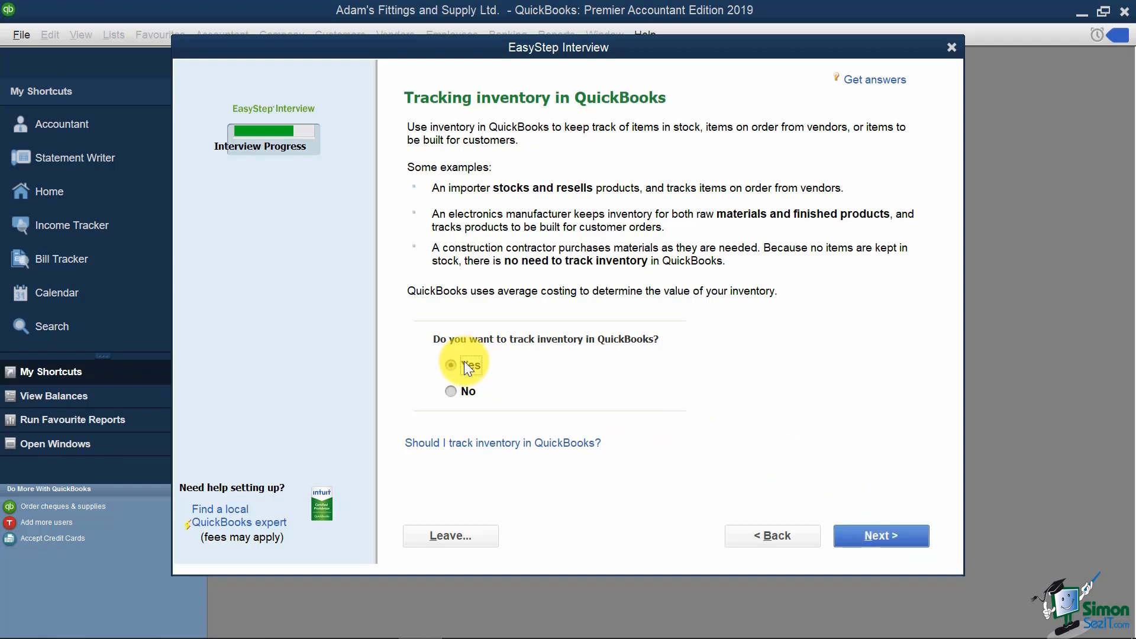
Step: Confirm inventory tracking and answer that credit cards aren't accepted and won't be
click(862, 533)
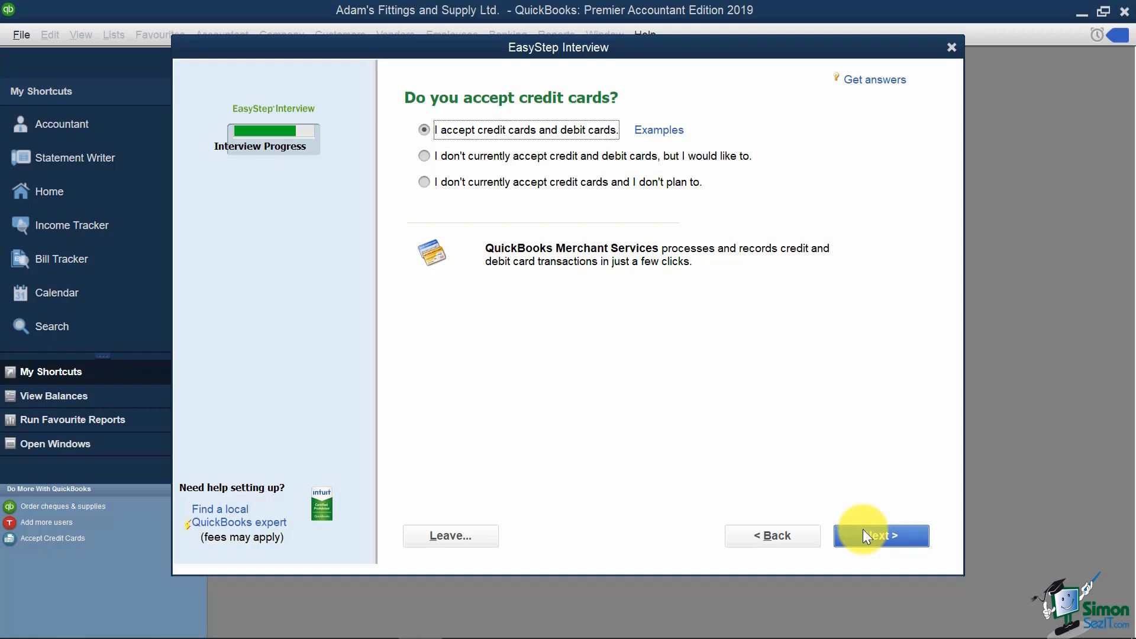
click(424, 183)
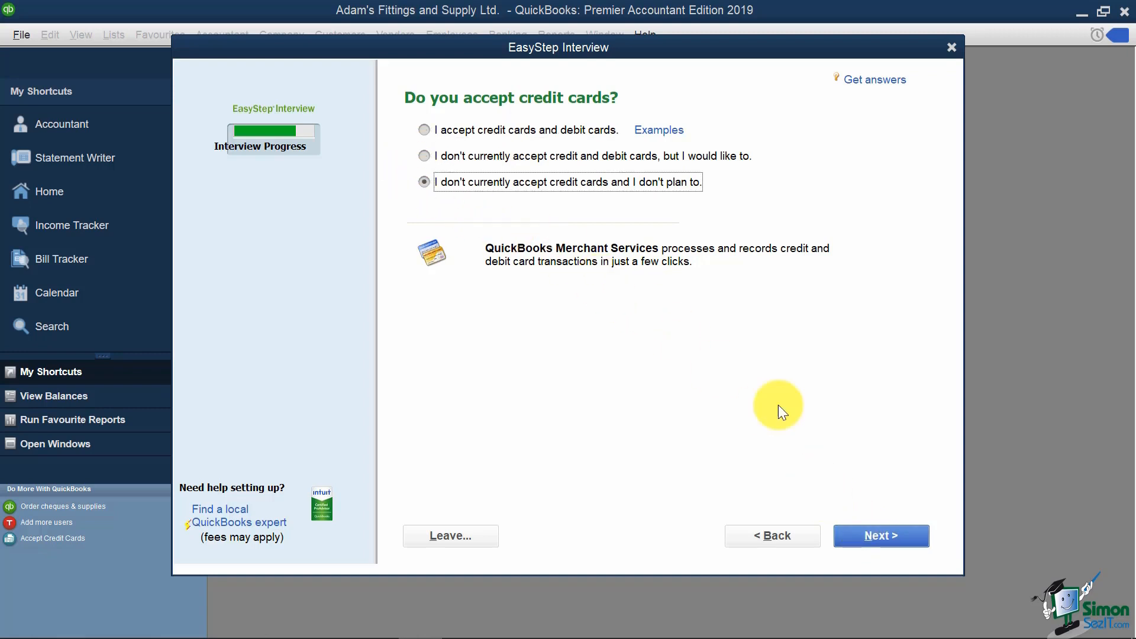
Step: Submit the no-credit-cards answer to reach the time tracking question
click(904, 534)
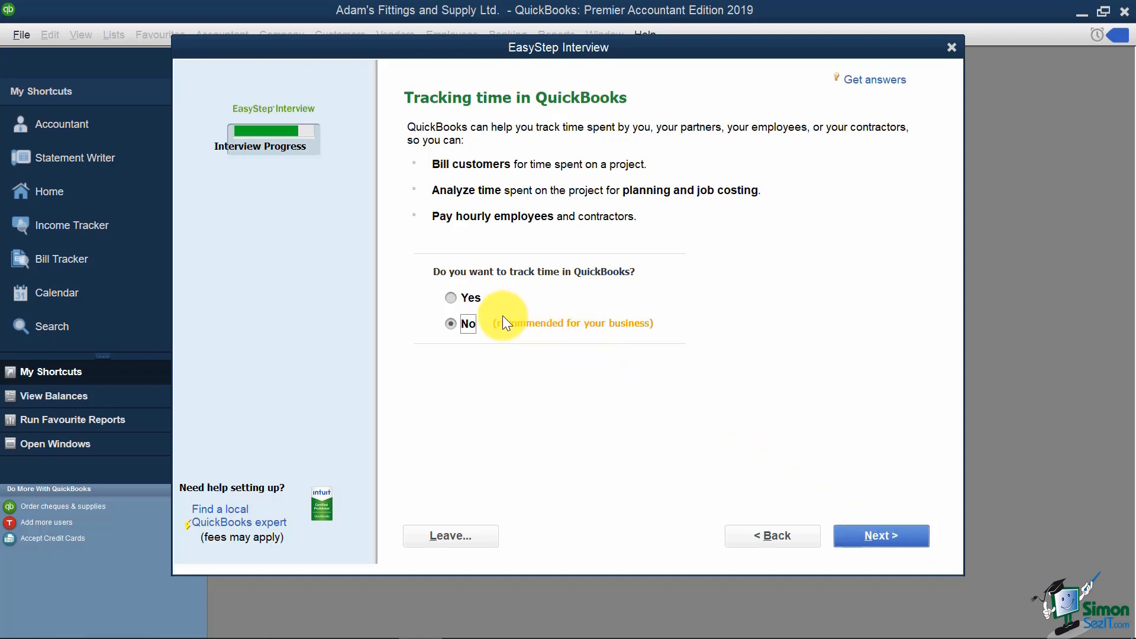
Step: Move past time tracking and answer Yes to having employees
click(896, 539)
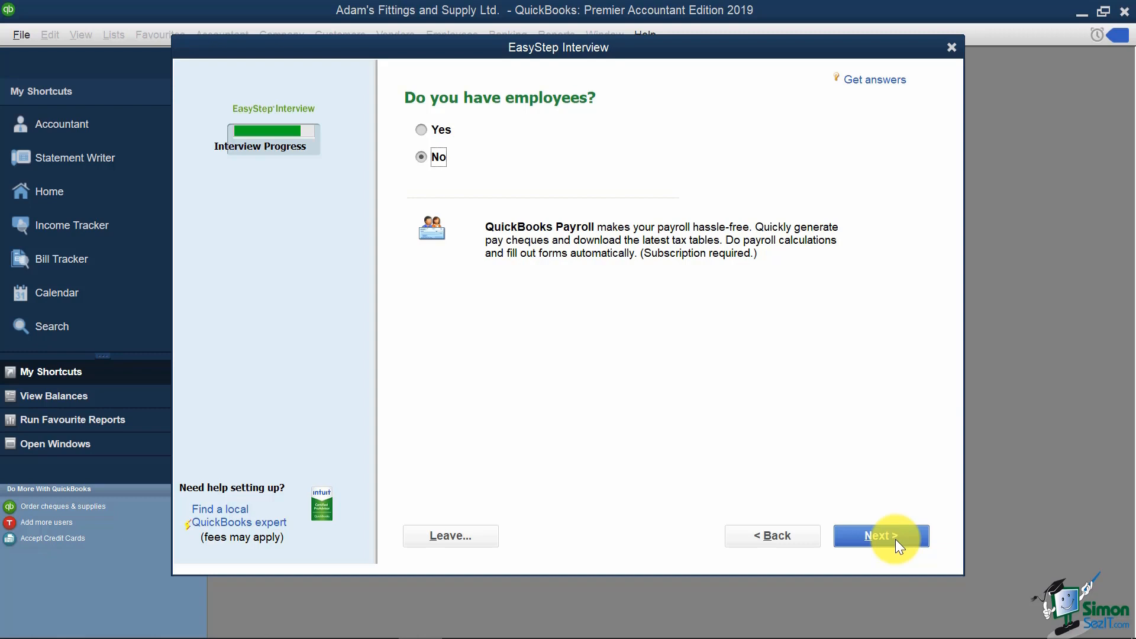
click(421, 129)
Step: Leave multiple currencies set to 'No' and continue to 'Using accounts in QuickBooks'
click(878, 538)
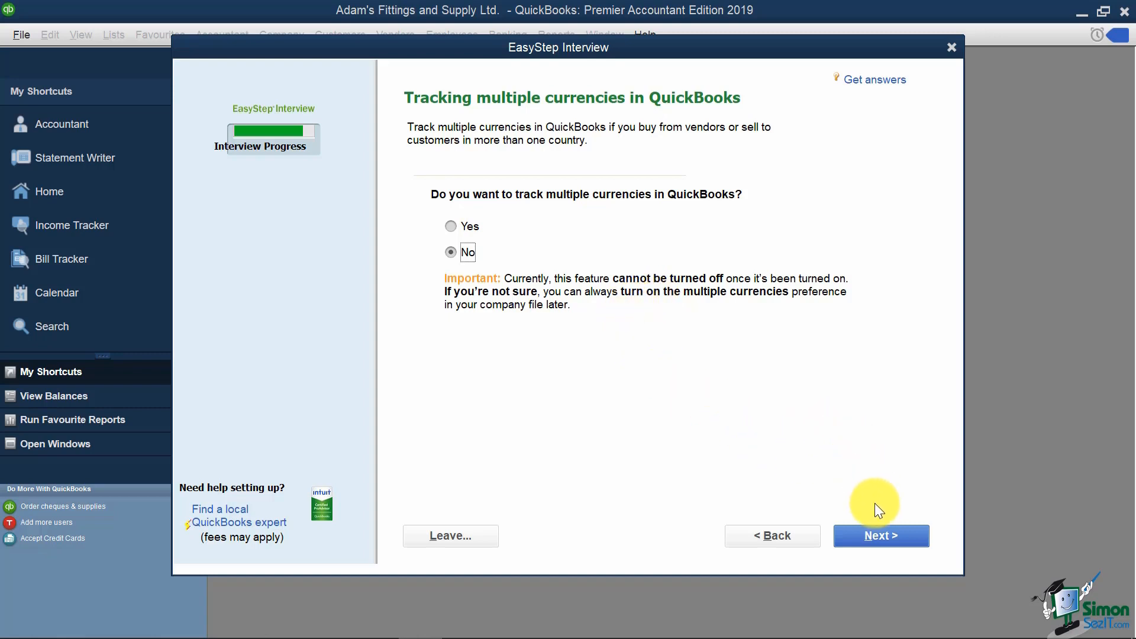
click(881, 532)
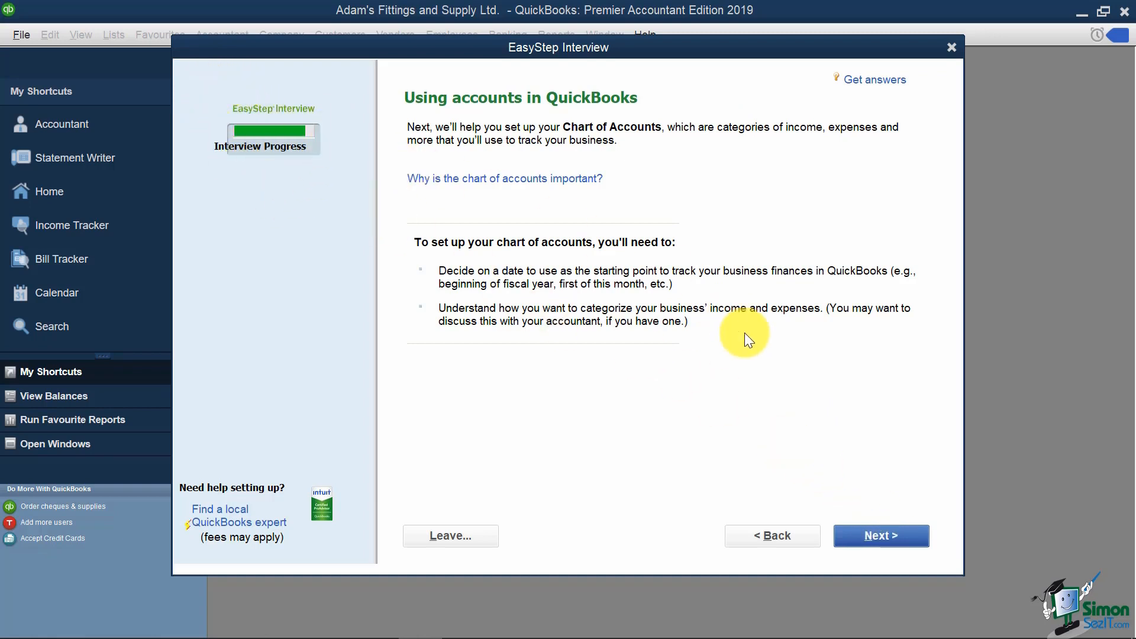
Step: Choose the 'Use today's date' start-date option and clear its date field
click(871, 527)
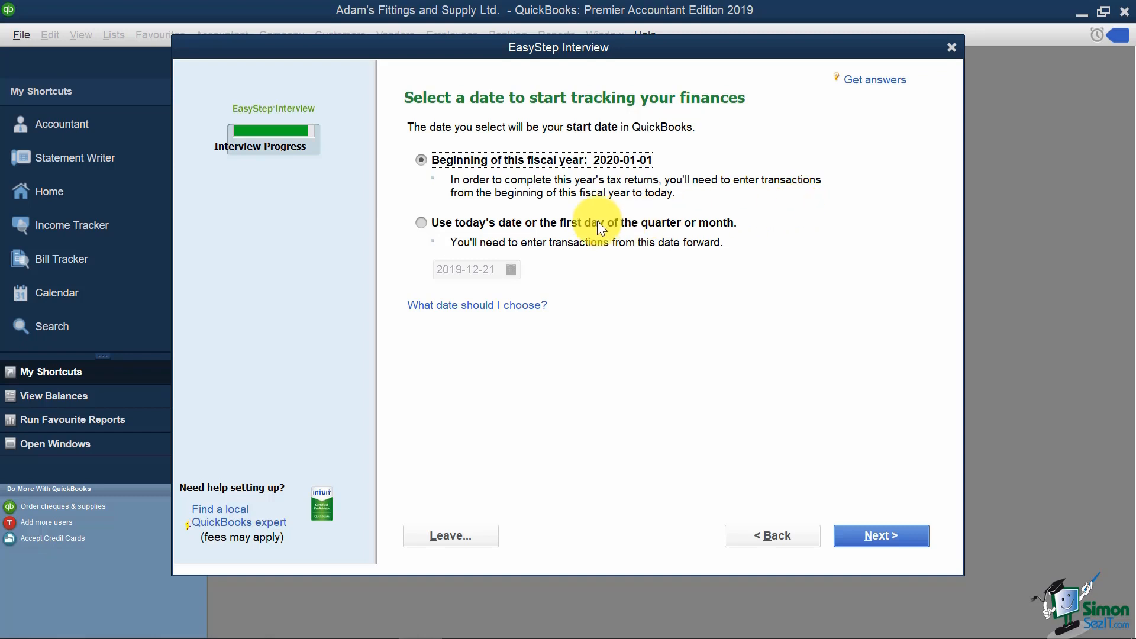
click(420, 222)
drag(497, 273, 422, 275)
key(Delete)
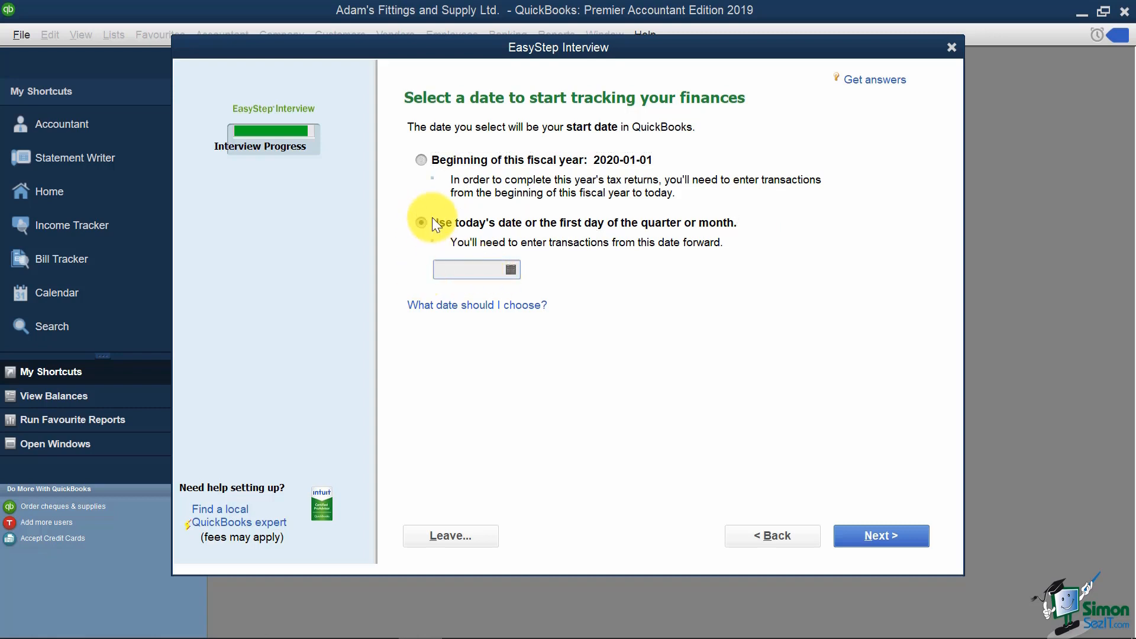
Step: Pick January 1, 2019 in the calendar as the tracking start date and continue
click(510, 269)
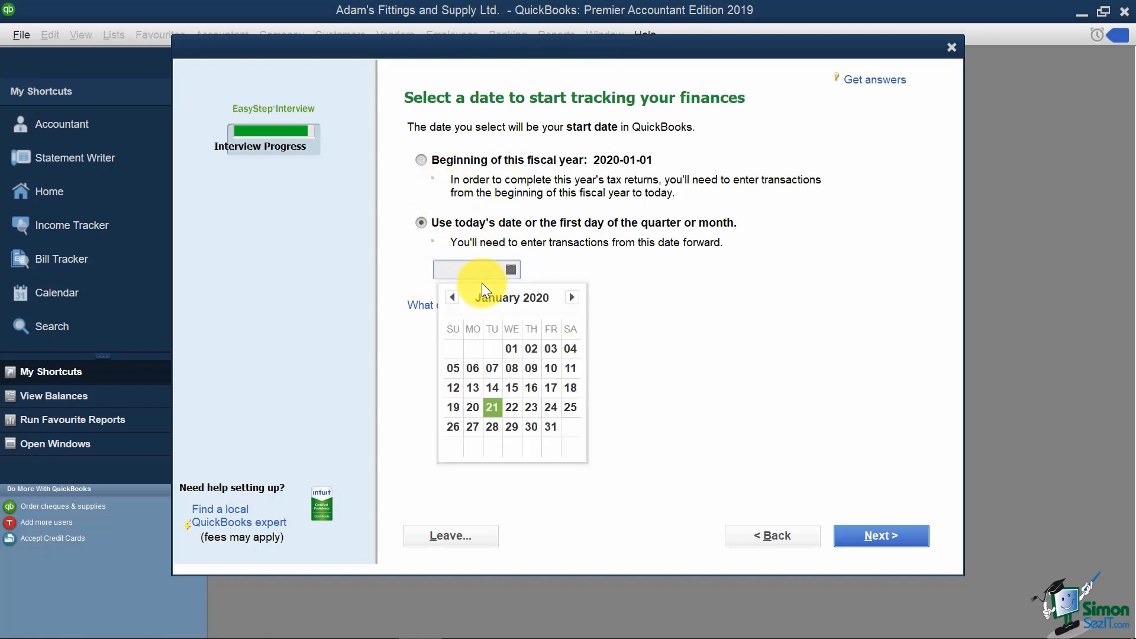
click(454, 298)
click(453, 297)
click(453, 298)
click(454, 298)
click(454, 298)
click(454, 297)
click(453, 298)
click(454, 297)
click(454, 297)
click(454, 298)
click(454, 298)
click(454, 297)
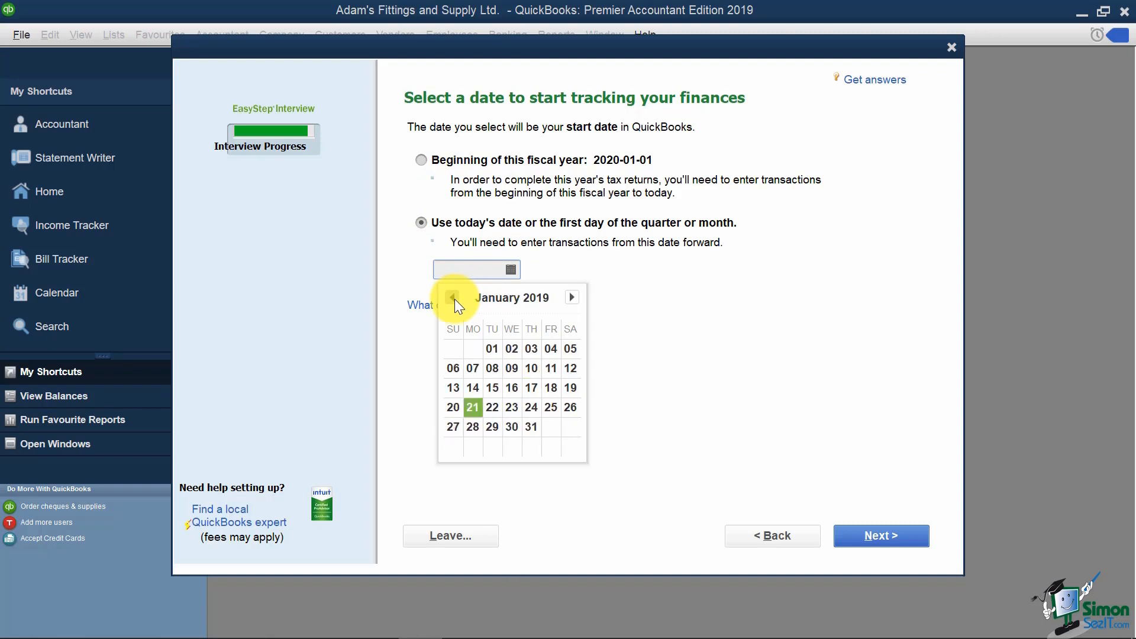
click(453, 297)
click(571, 297)
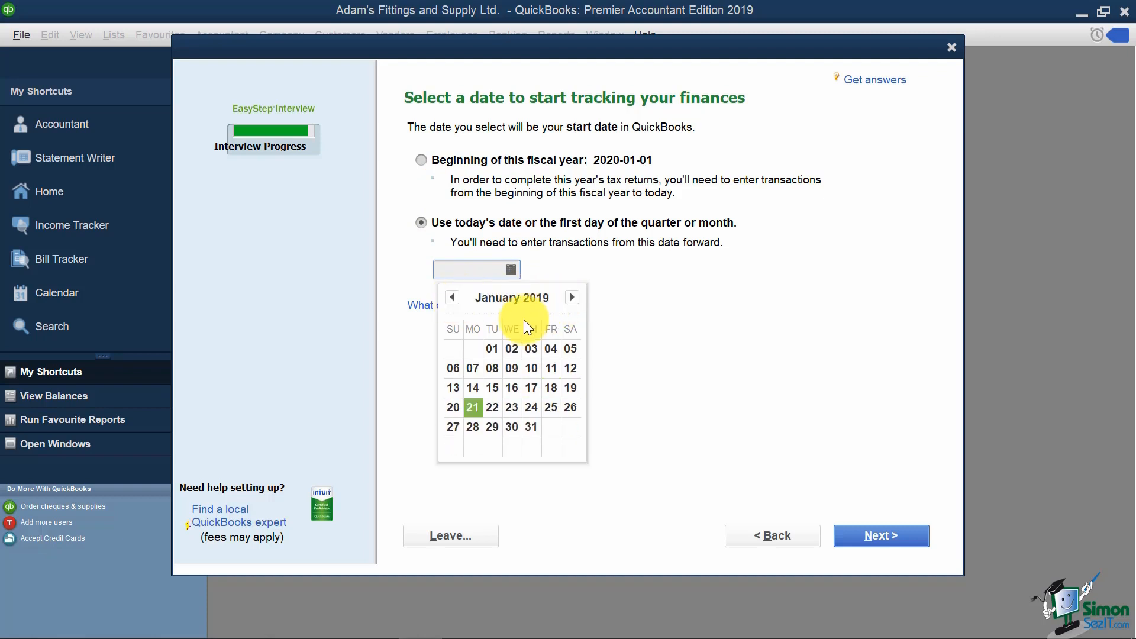
click(492, 348)
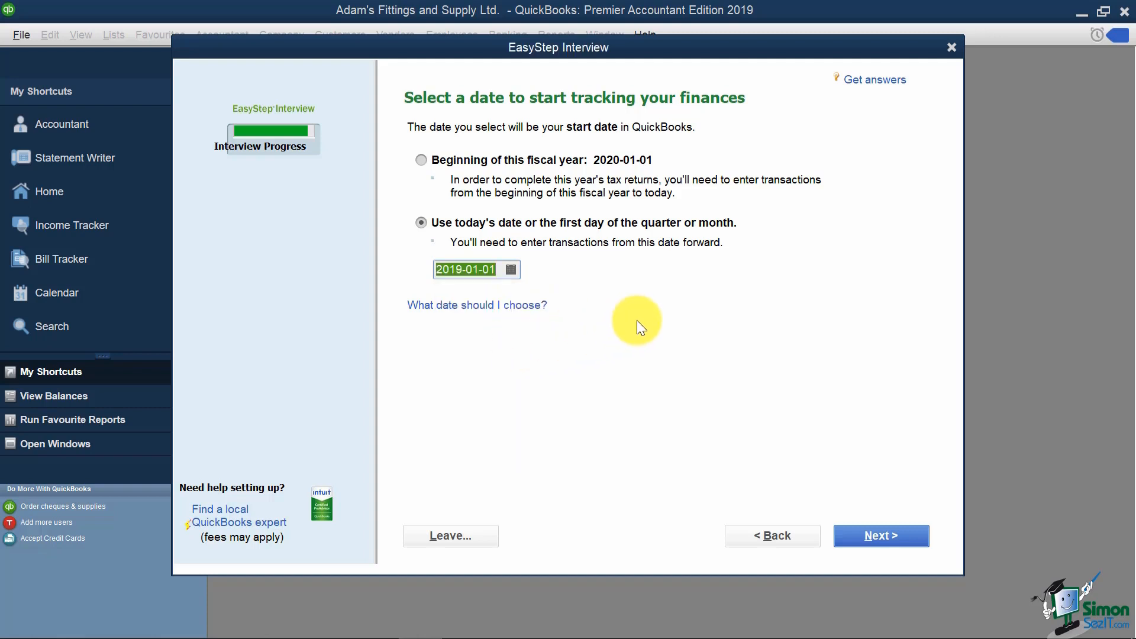
click(868, 534)
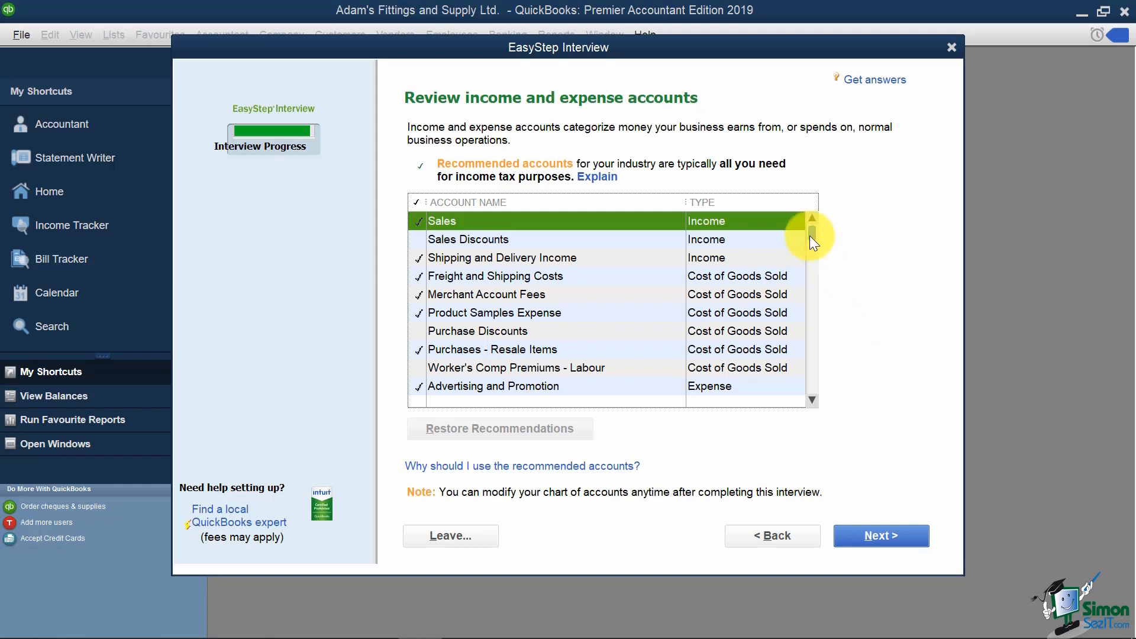
Step: Scroll through the recommended income and expense accounts, keep them all, and finish the interview
drag(809, 235, 803, 284)
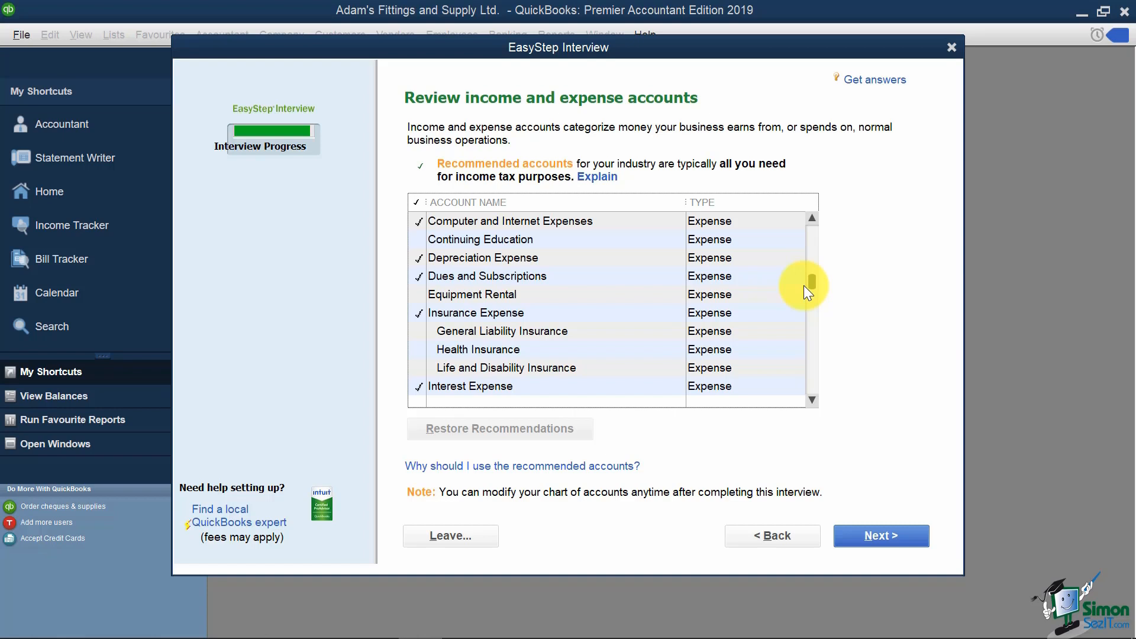
drag(810, 283, 821, 228)
click(780, 225)
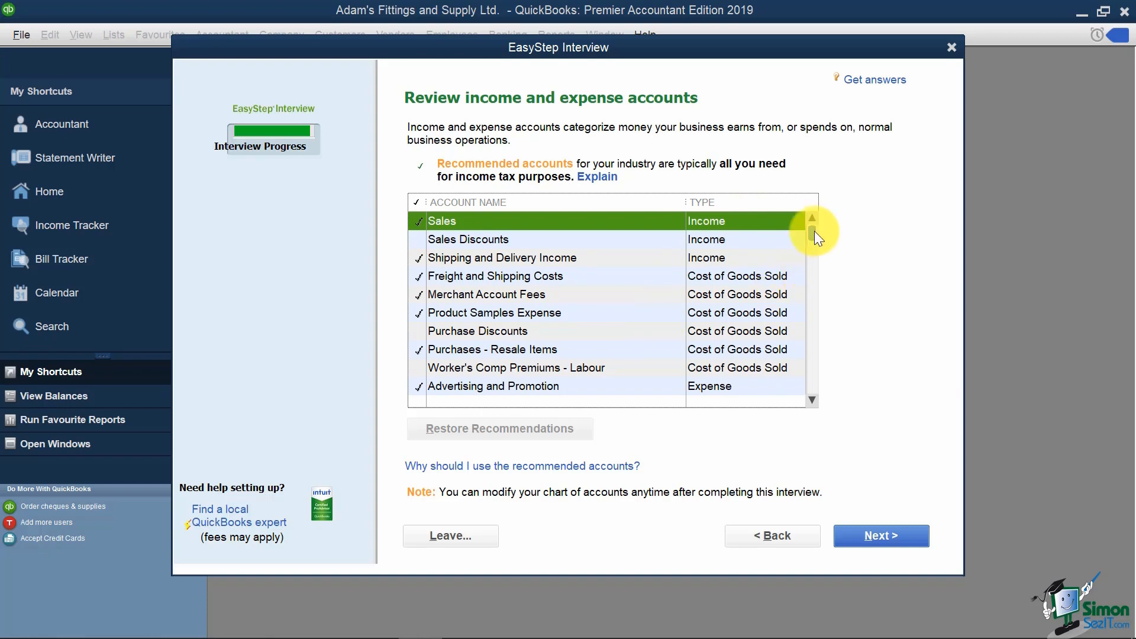
drag(814, 232, 749, 367)
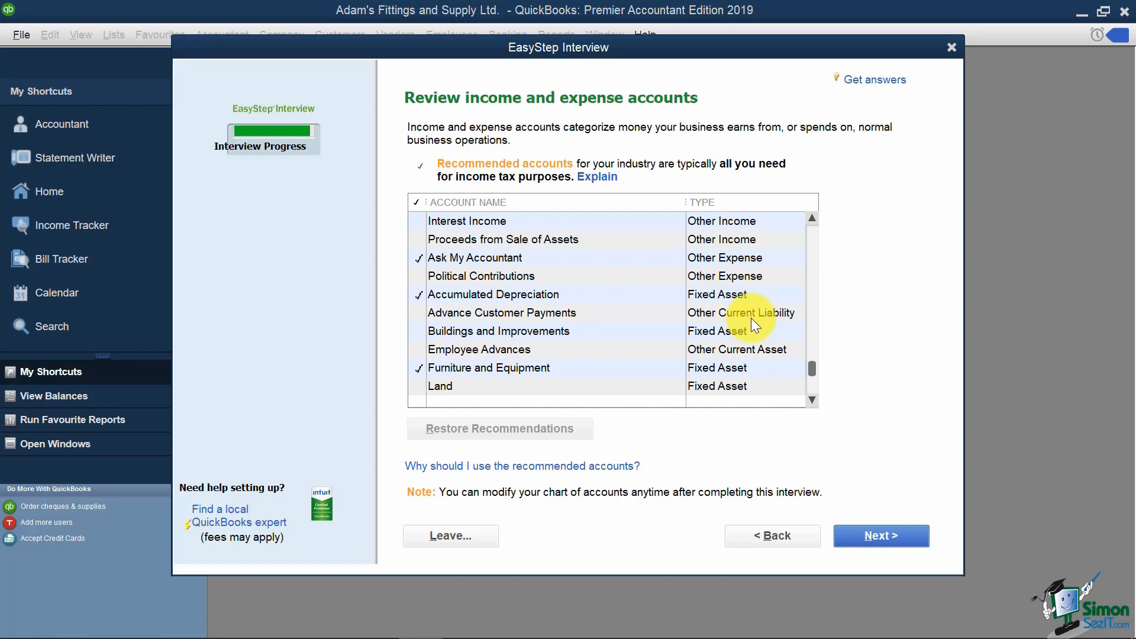
drag(810, 372, 829, 300)
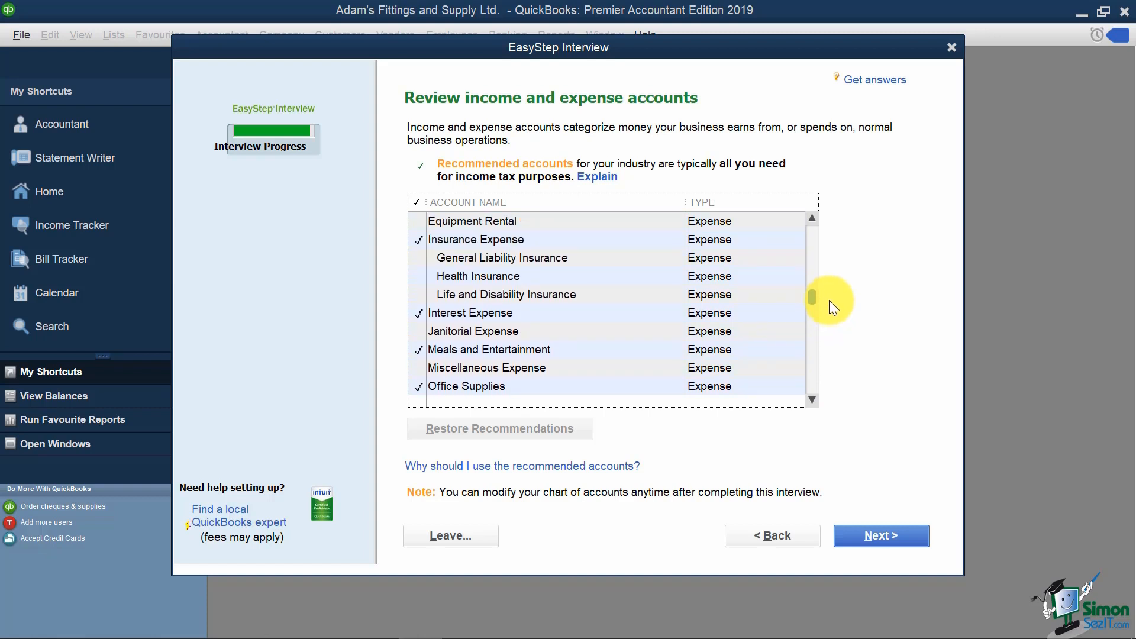
drag(829, 300, 840, 276)
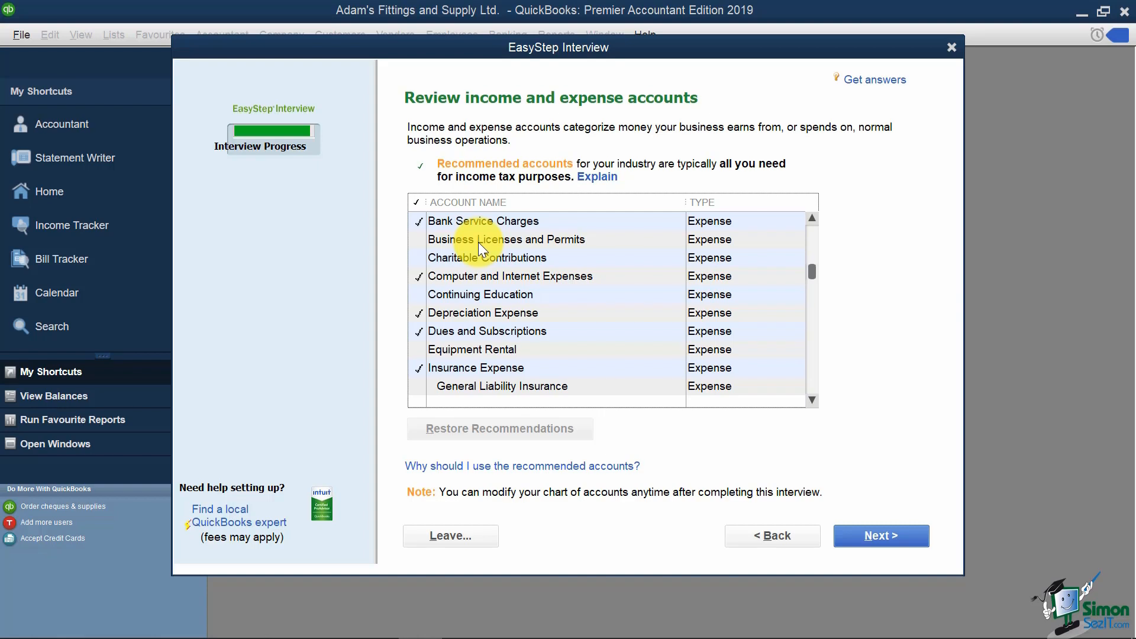
click(863, 530)
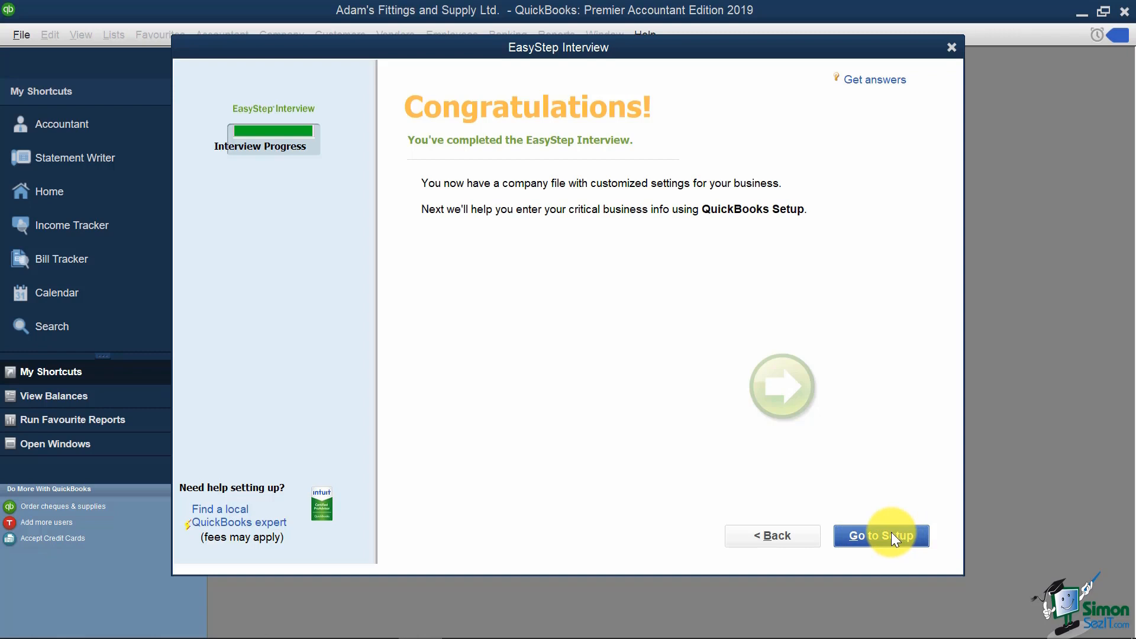
Step: Go to QuickBooks Desktop Setup, reposition its window, and choose Start Working without adding data
click(892, 534)
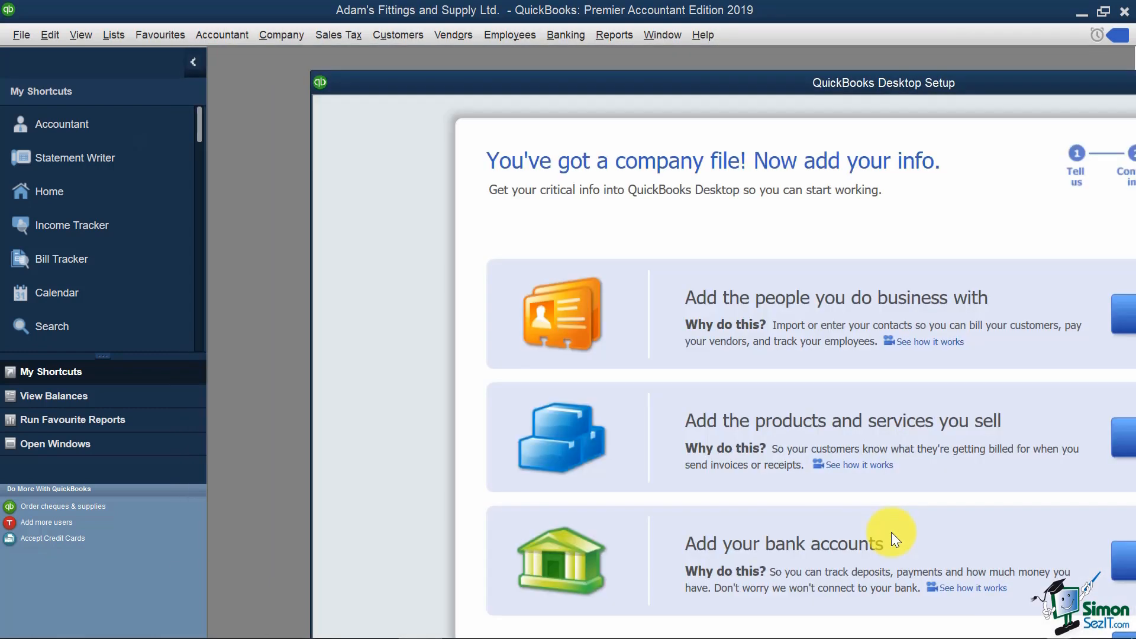
drag(893, 80, 701, 57)
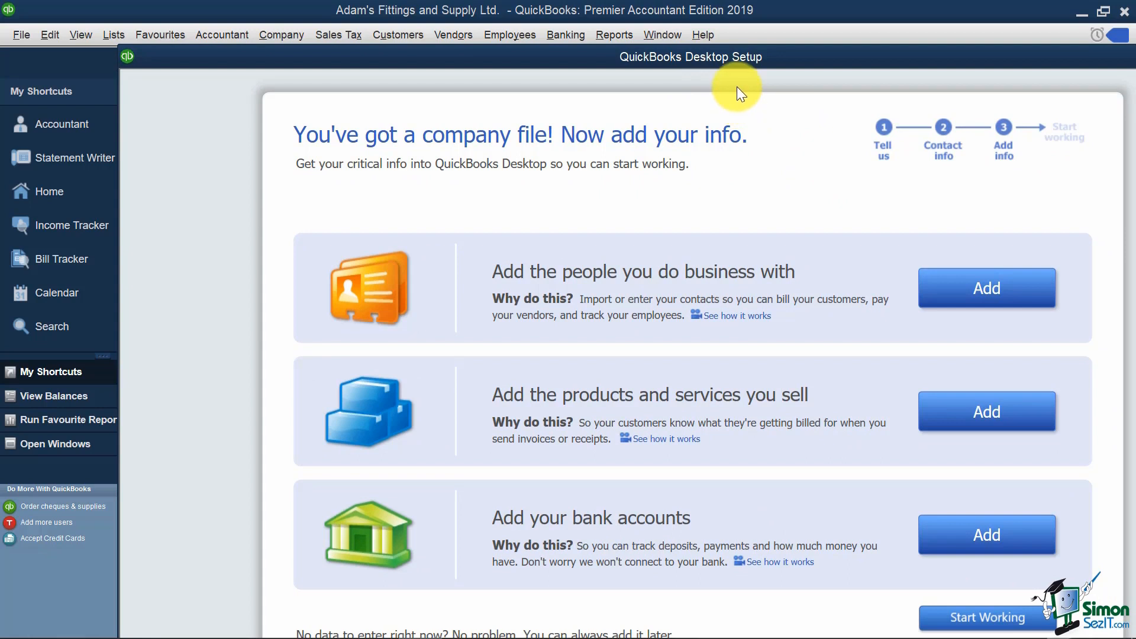
drag(729, 55, 702, 25)
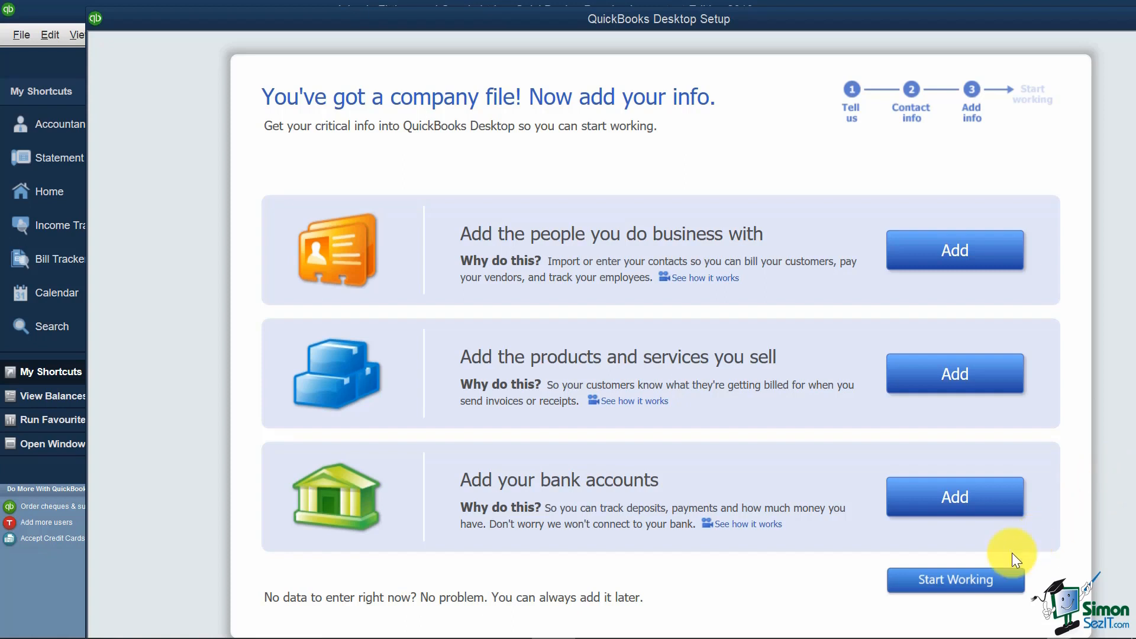
click(965, 580)
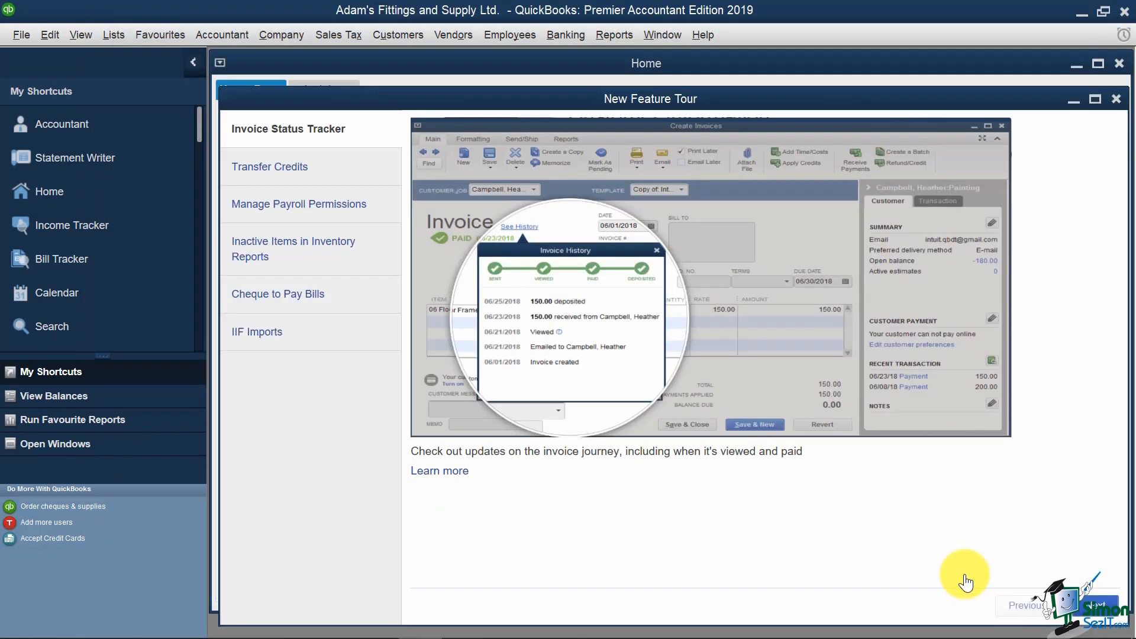
Step: Close the New Feature Tour window to reveal the Home Page
click(1117, 100)
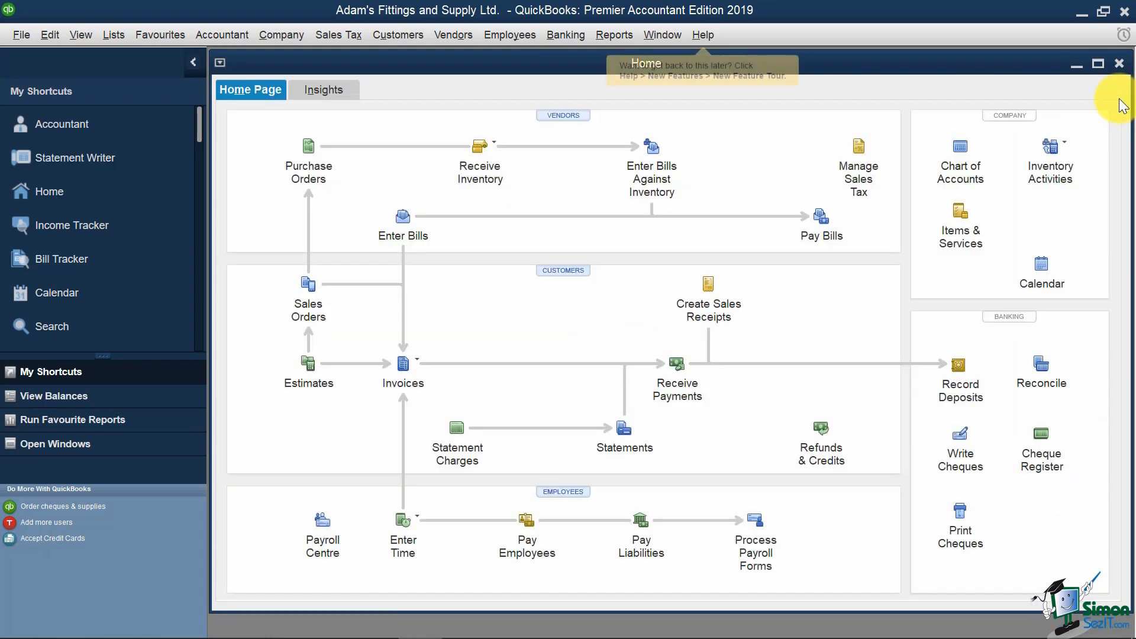